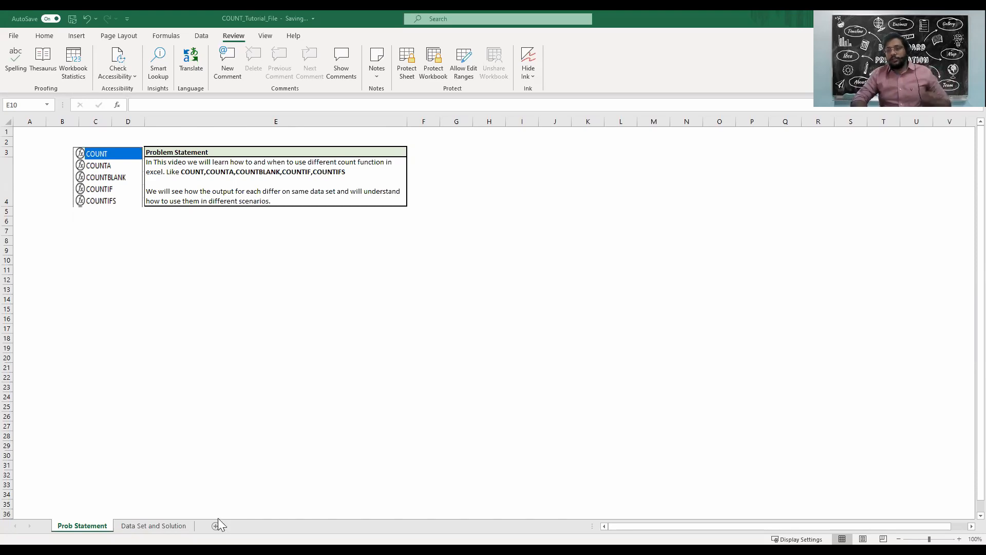
Open the Data Set and Solution sheet, widen the Region column and look over the sample region and sales entries
{"action": "left_click", "coordinate": [145, 524]}
{"action": "left_click", "coordinate": [55, 153]}
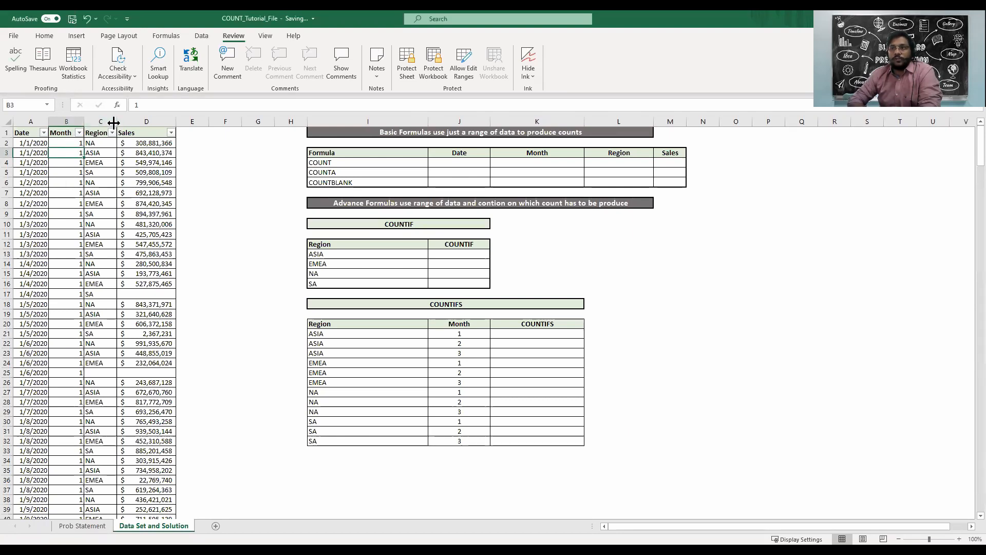
{"action": "left_click", "coordinate": [102, 152]}
{"action": "left_click", "coordinate": [104, 165]}
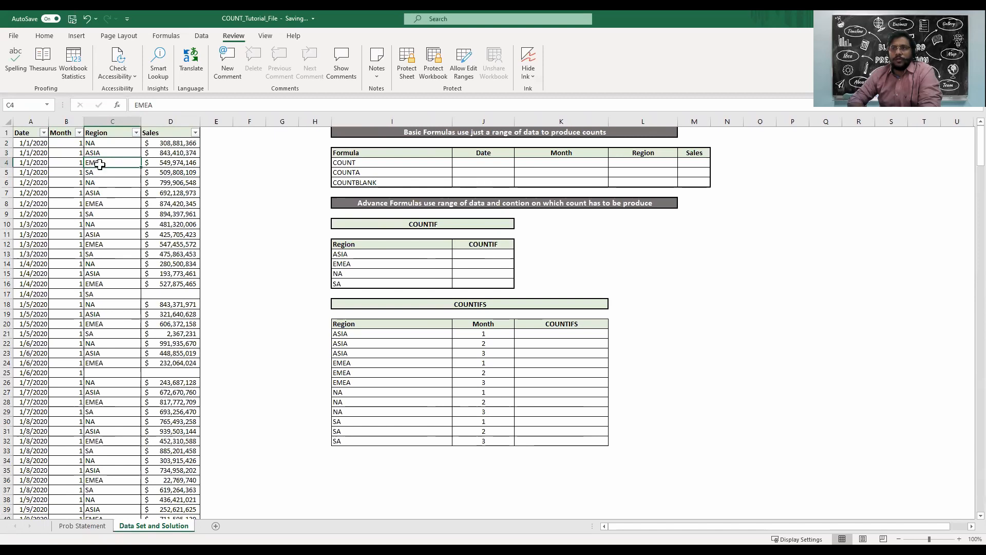
{"action": "left_click", "coordinate": [106, 174]}
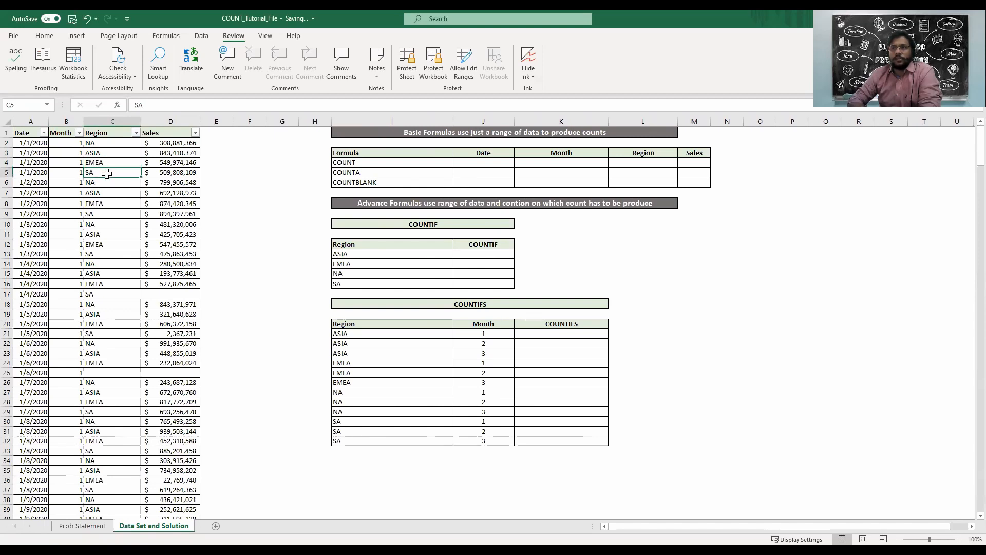
{"action": "left_click_drag", "start_coordinate": [170, 145], "coordinate": [171, 172]}
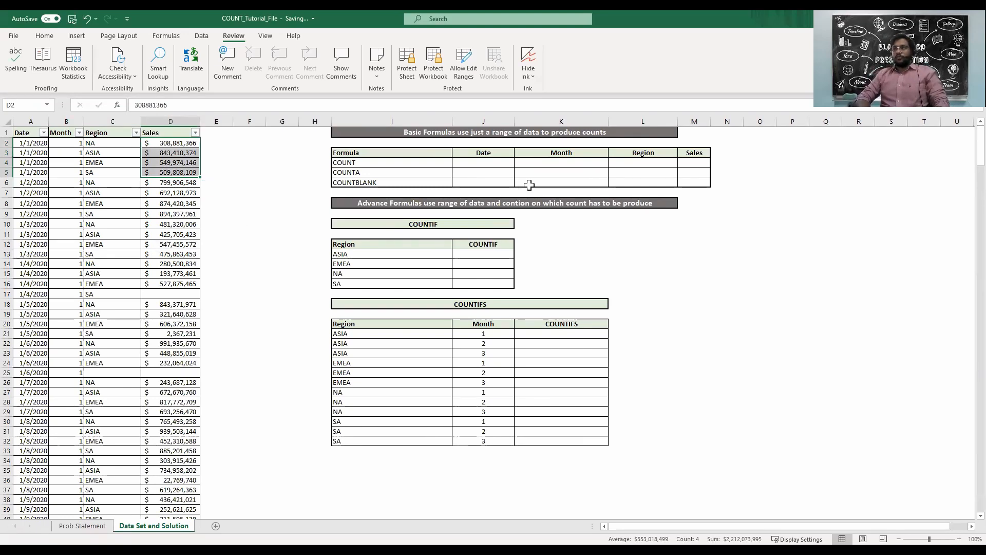
Enter the formula =COUNT(A2:A369) in the COUNT row's Date cell, J4
{"action": "left_click", "coordinate": [492, 164]}
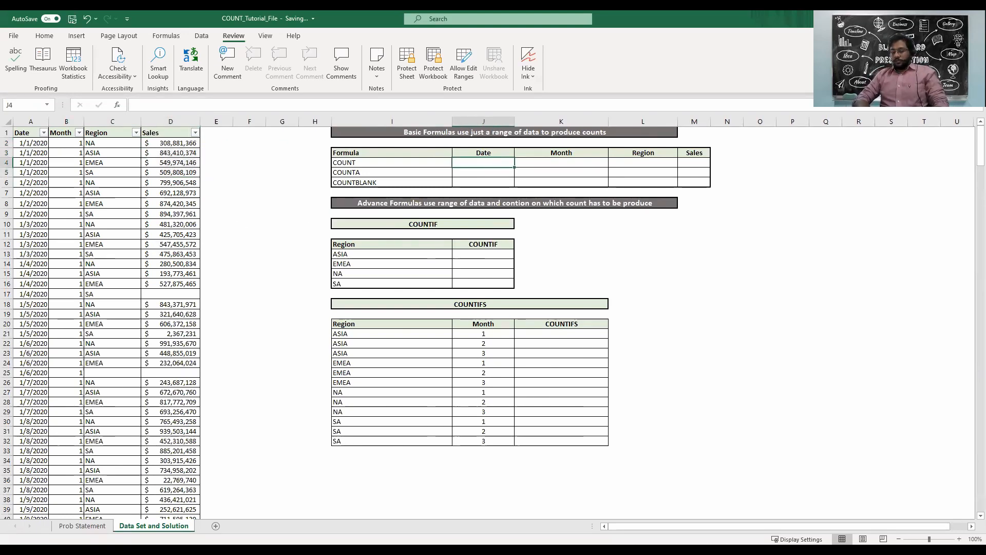
{"action": "type", "text": "="}
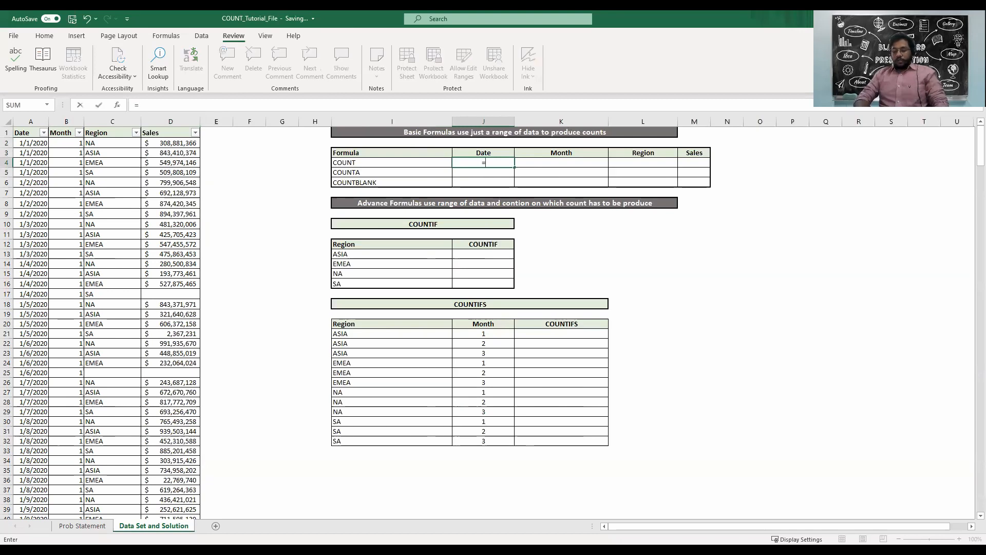
{"action": "type", "text": "COUNT("}
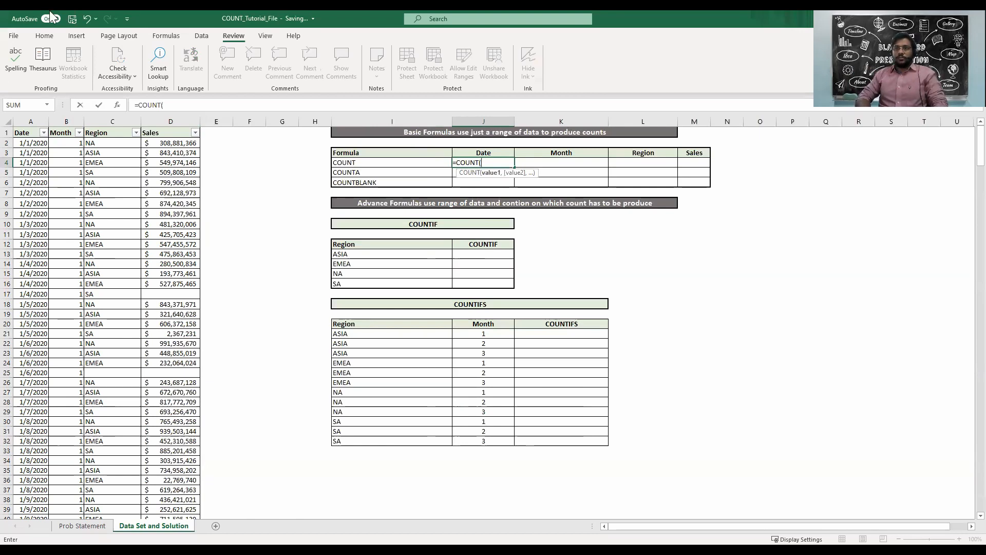
{"action": "left_click", "coordinate": [30, 142]}
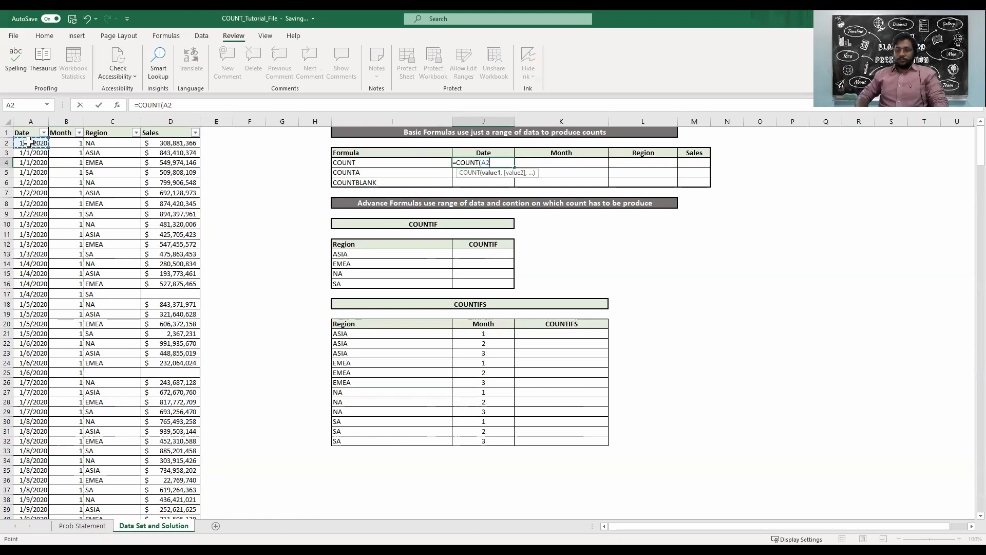
{"action": "key", "text": "ctrl+shift+Down"}
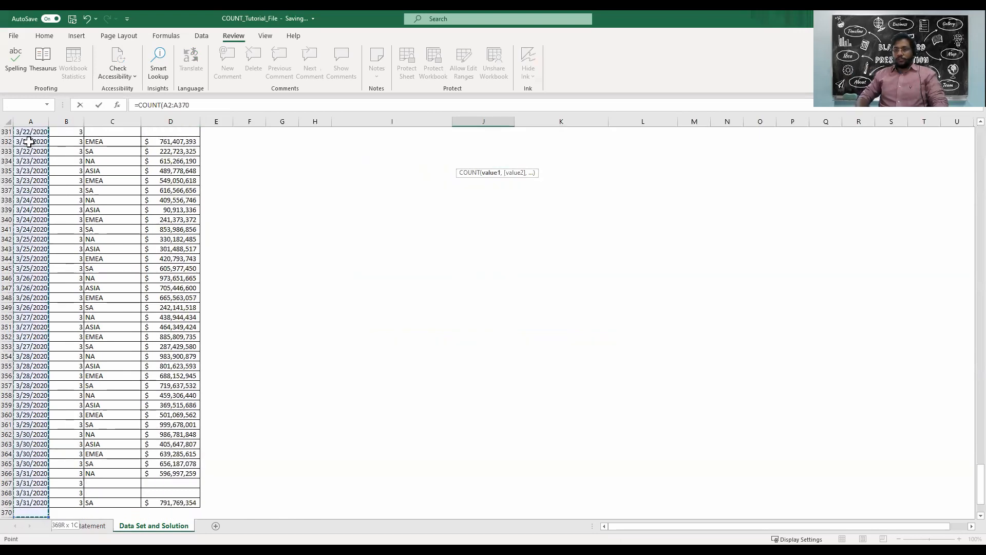
{"action": "key", "text": "shift+Up"}
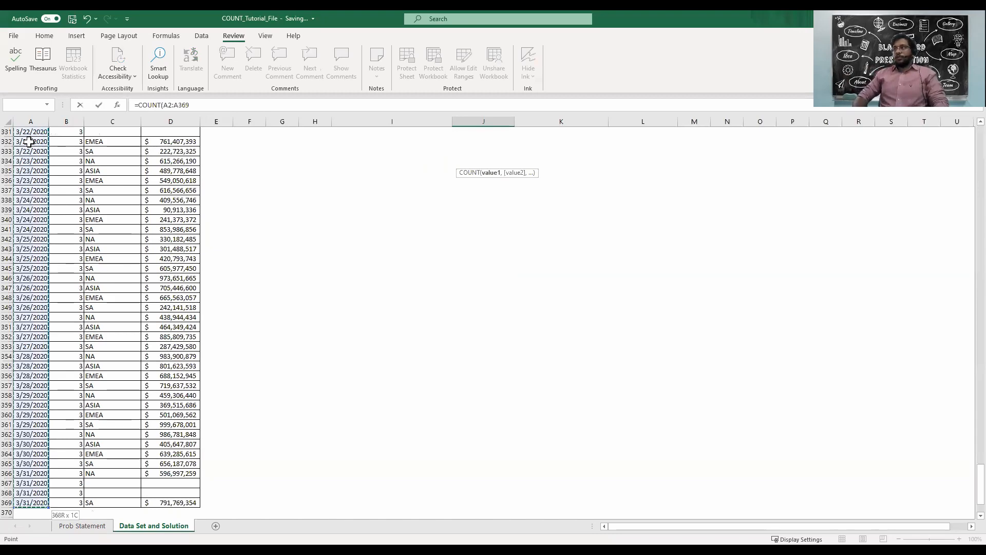
{"action": "key", "text": "Return"}
Copy the COUNT formula from J4 into the Month, Region and Sales cells K4, L4 and M4
{"action": "key", "text": "Up"}
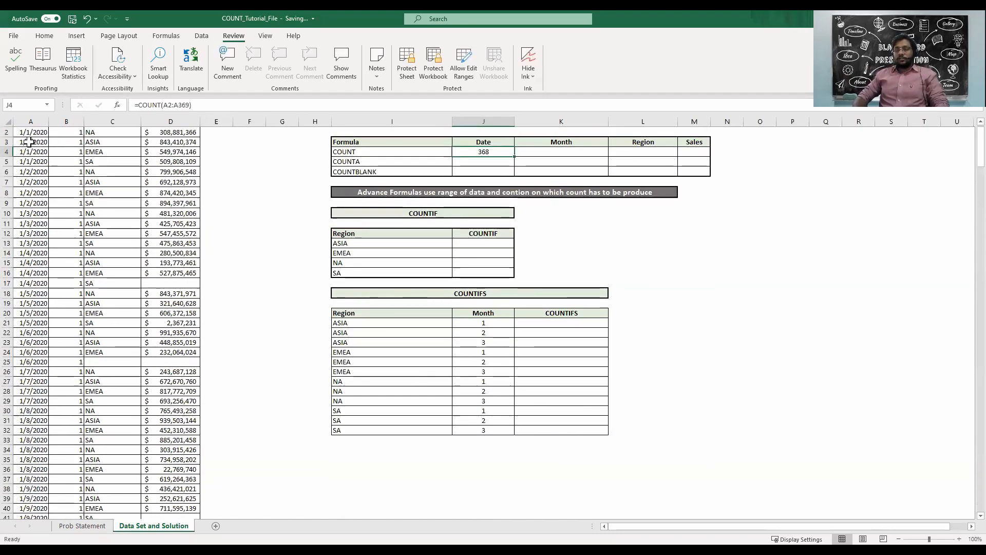
{"action": "key", "text": "ctrl+c"}
{"action": "key", "text": "Right"}
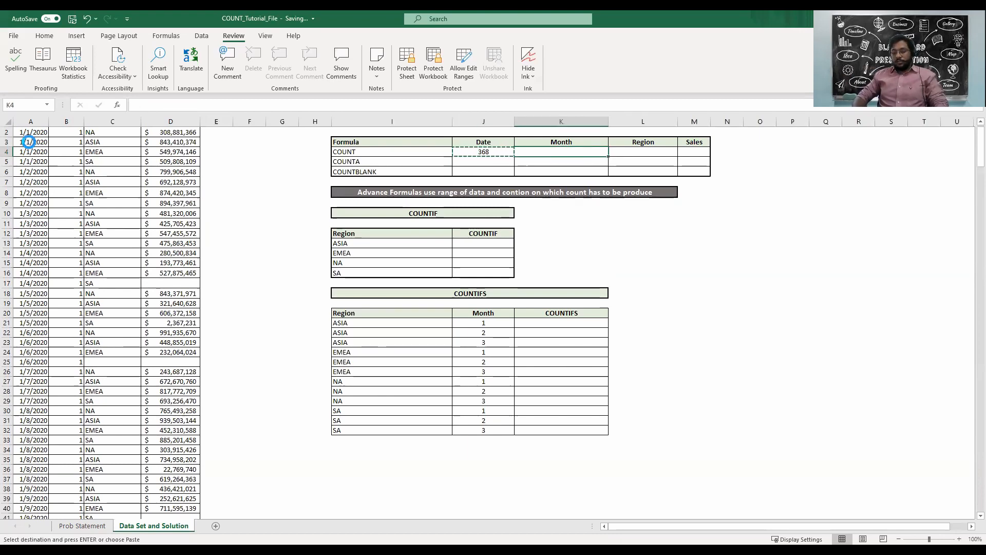
{"action": "key", "text": "ctrl+v"}
{"action": "key", "text": "ctrl"}
{"action": "key", "text": "Escape"}
{"action": "key", "text": "Right"}
{"action": "key", "text": "ctrl+v"}
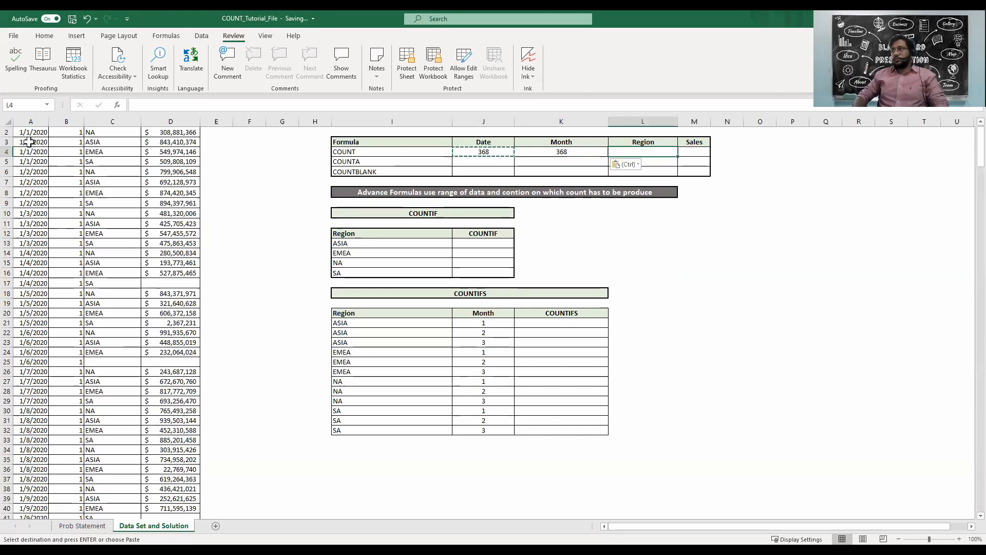
{"action": "key", "text": "Right"}
{"action": "key", "text": "ctrl+v"}
{"action": "key", "text": "ctrl+v"}
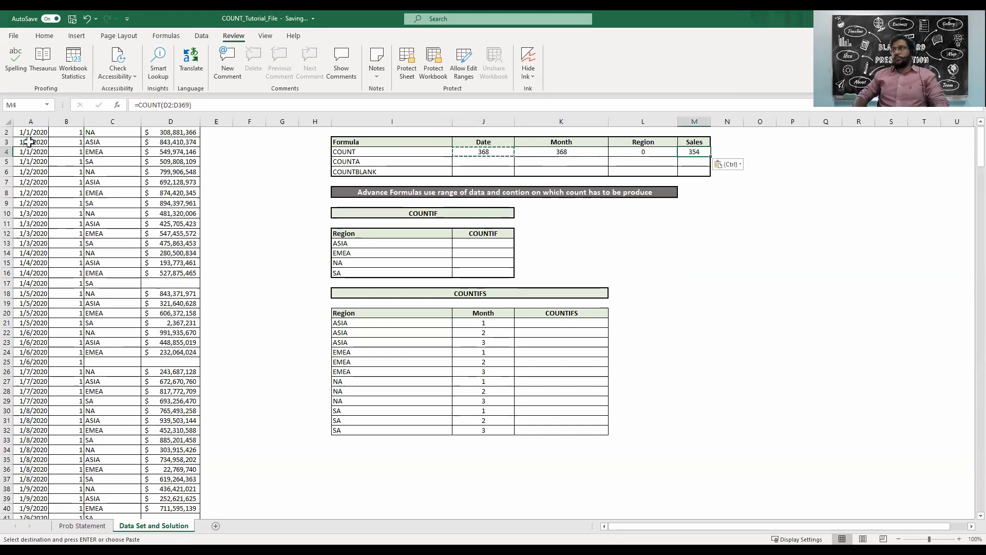
Review the COUNT results, compare the Region result with its source data, and read the usage note in N4
{"action": "key", "text": "Left"}
{"action": "key", "text": "Left"}
{"action": "key", "text": "Left"}
{"action": "key", "text": "Left"}
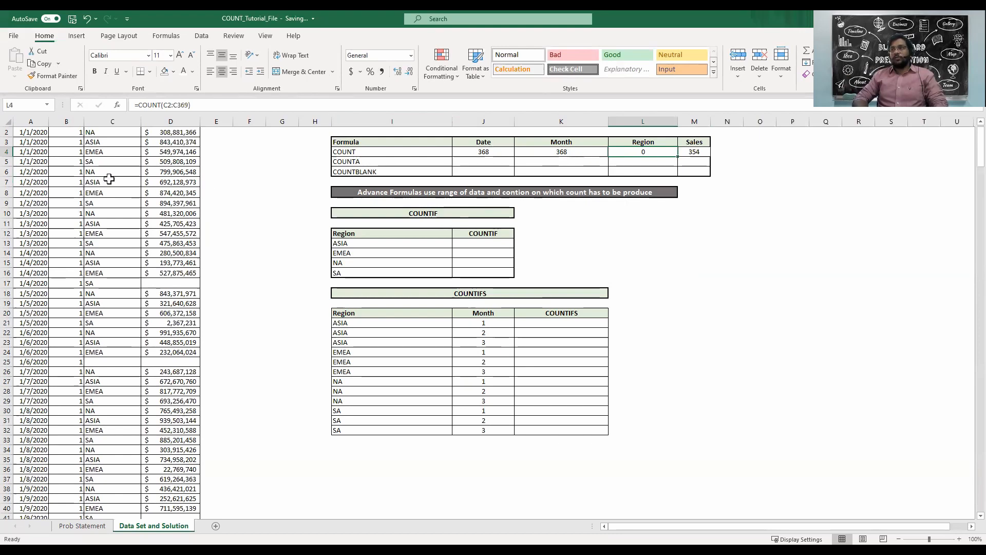
{"action": "scroll", "coordinate": [103, 174], "scroll_direction": "up", "scroll_amount": 1}
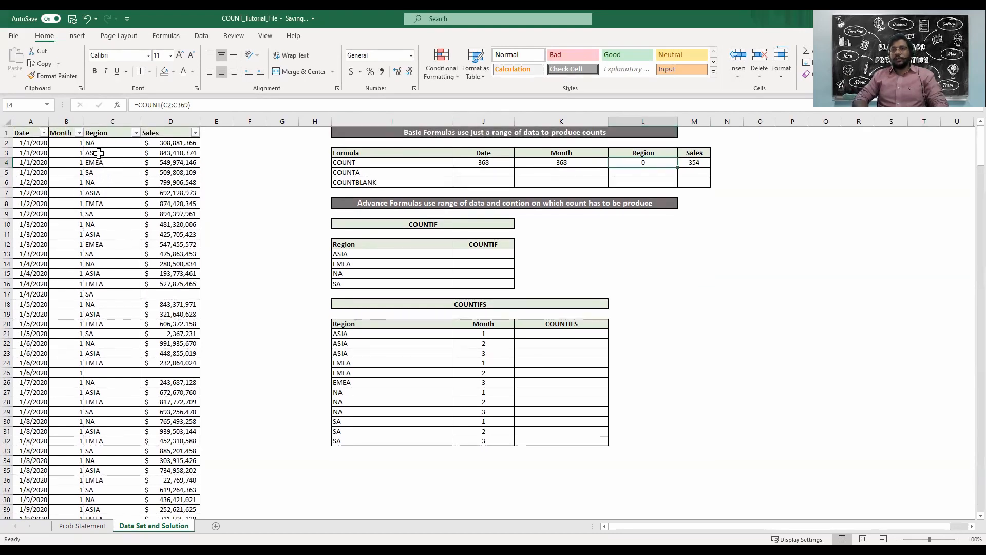
{"action": "left_click", "coordinate": [728, 153]}
{"action": "left_click", "coordinate": [727, 161]}
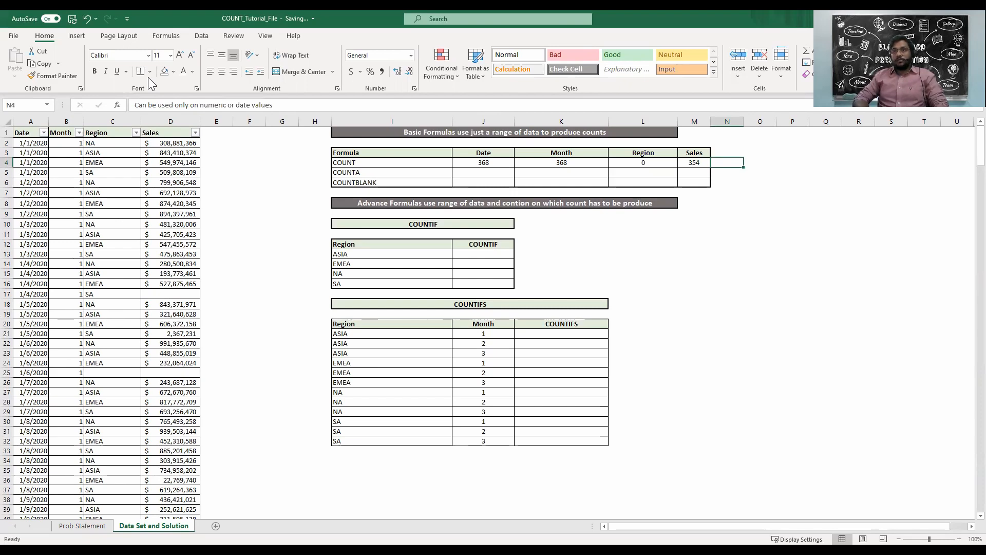
Enter the formula =COUNTA(A2:A369) in the COUNTA row's Date cell, J5
{"action": "left_click", "coordinate": [483, 173]}
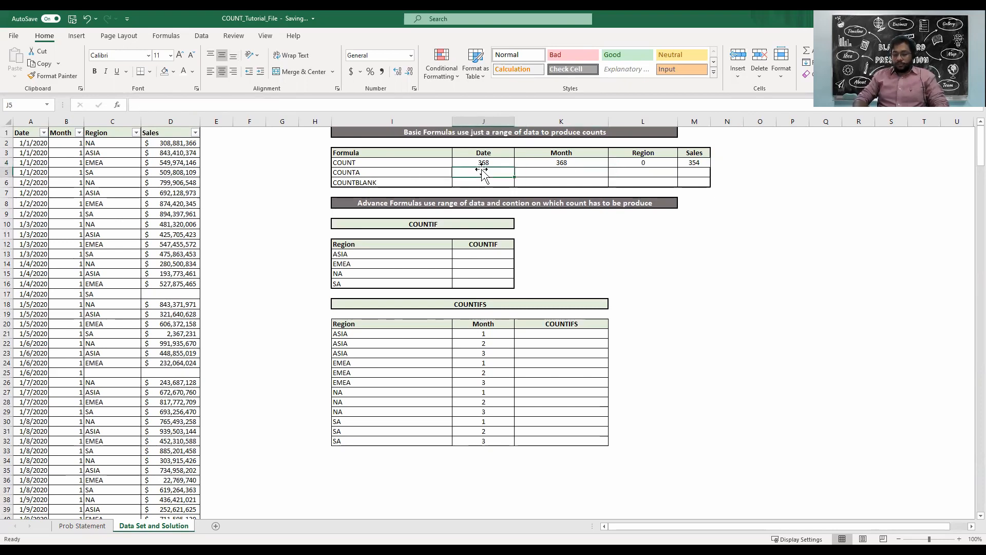
{"action": "type", "text": "="}
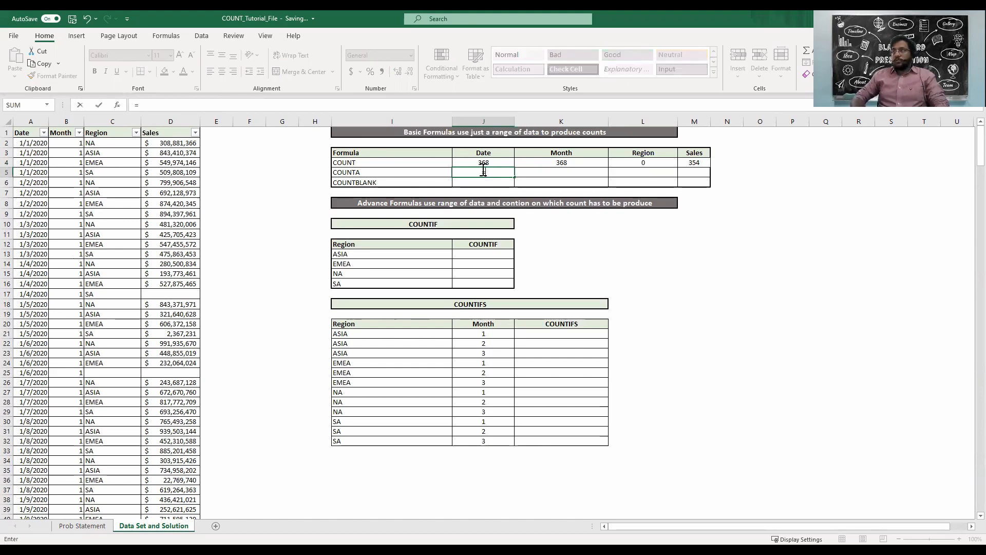
{"action": "type", "text": "count"}
{"action": "key", "text": "Down"}
{"action": "key", "text": "Tab"}
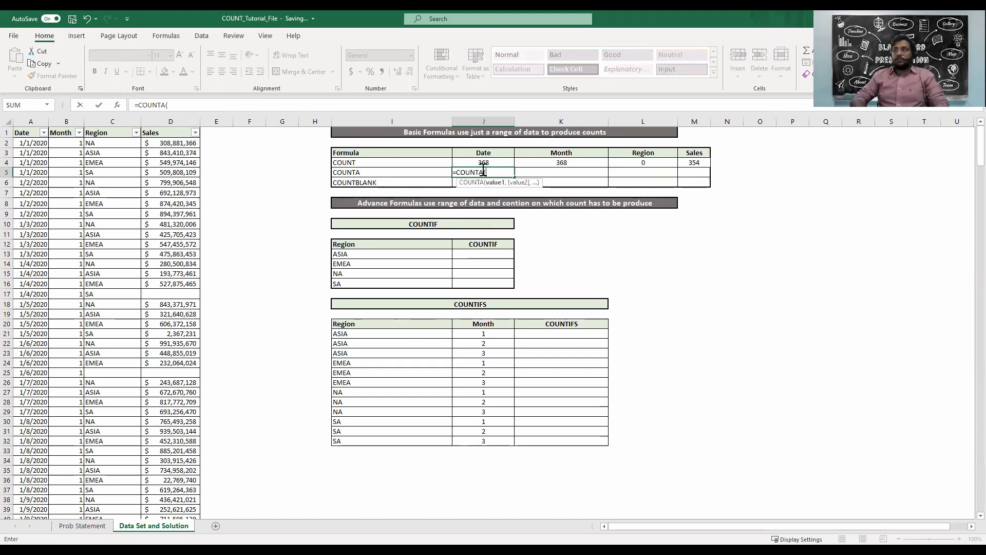
{"action": "left_click", "coordinate": [43, 143]}
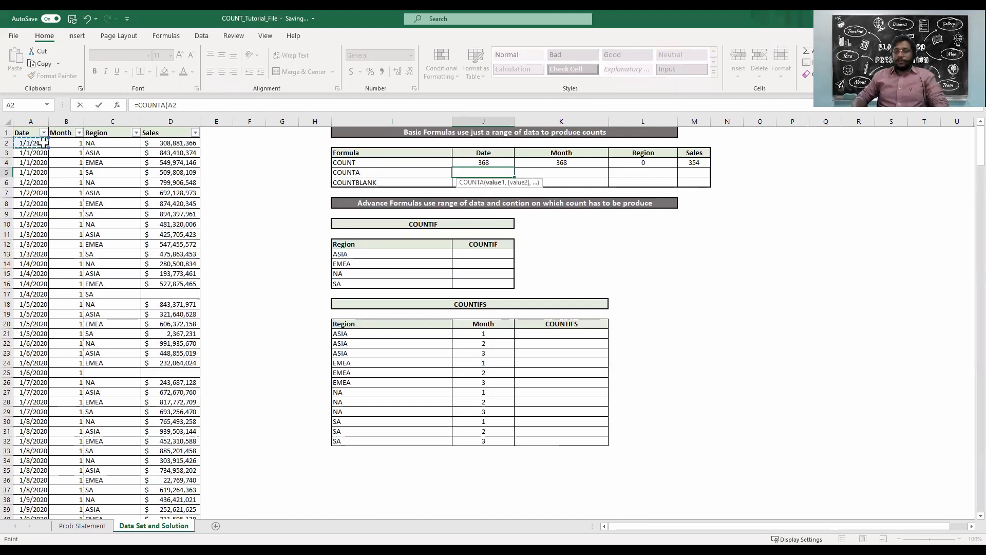
{"action": "key", "text": "ctrl+shift+Down"}
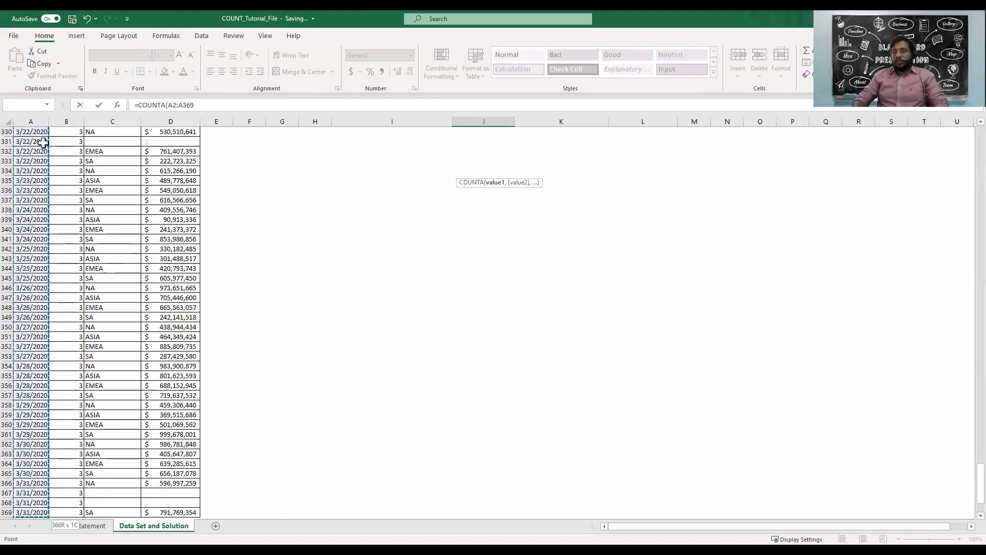
{"action": "key", "text": "Return"}
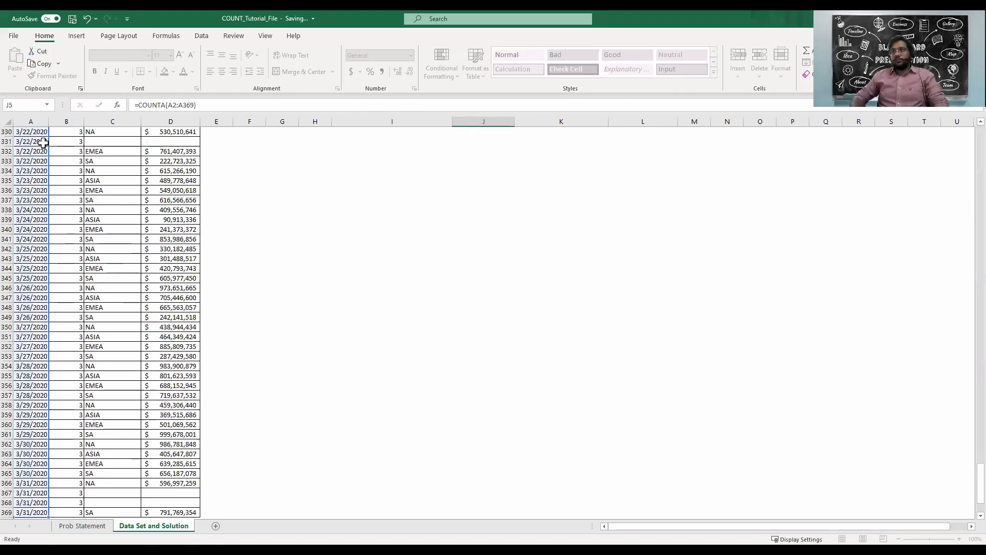
Copy the COUNTA formula from J5 into the Month cell K5 and check the range it references
{"action": "key", "text": "Up"}
{"action": "key", "text": "Up"}
{"action": "key", "text": "Up"}
{"action": "key", "text": "Up"}
{"action": "scroll", "coordinate": [43, 143], "scroll_direction": "up", "scroll_amount": 1}
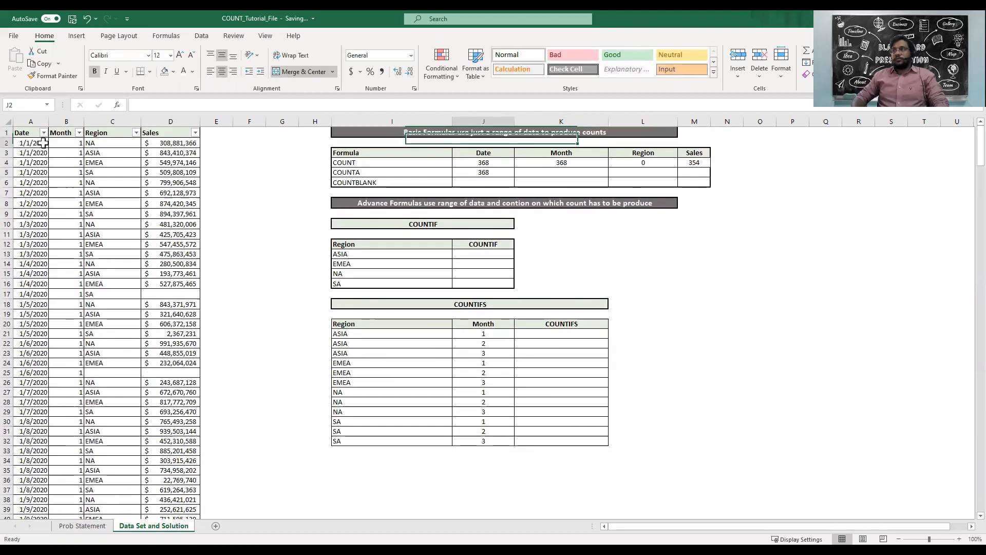
{"action": "key", "text": "Down"}
{"action": "key", "text": "Down"}
{"action": "key", "text": "Down"}
{"action": "key", "text": "ctrl+c"}
{"action": "key", "text": "Right"}
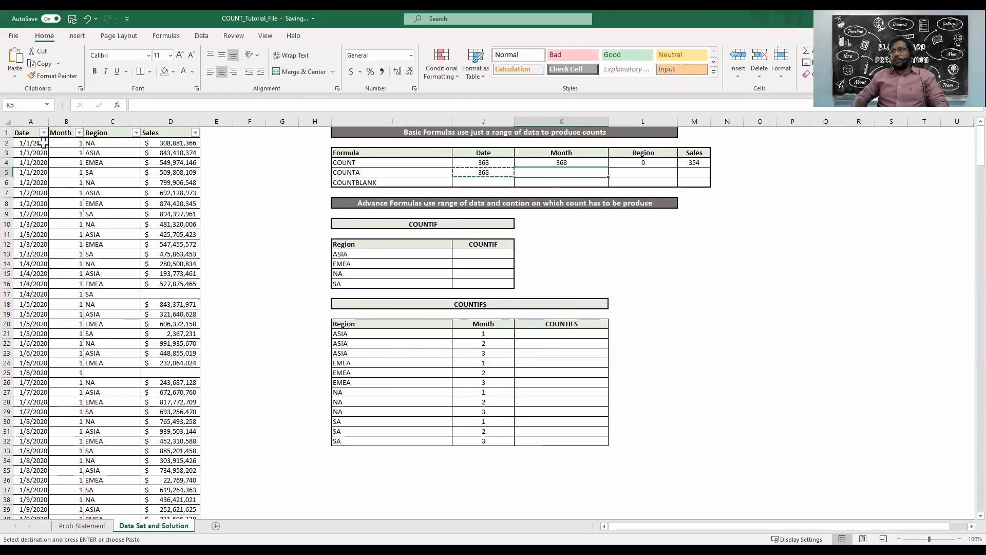
{"action": "key", "text": "ctrl+v"}
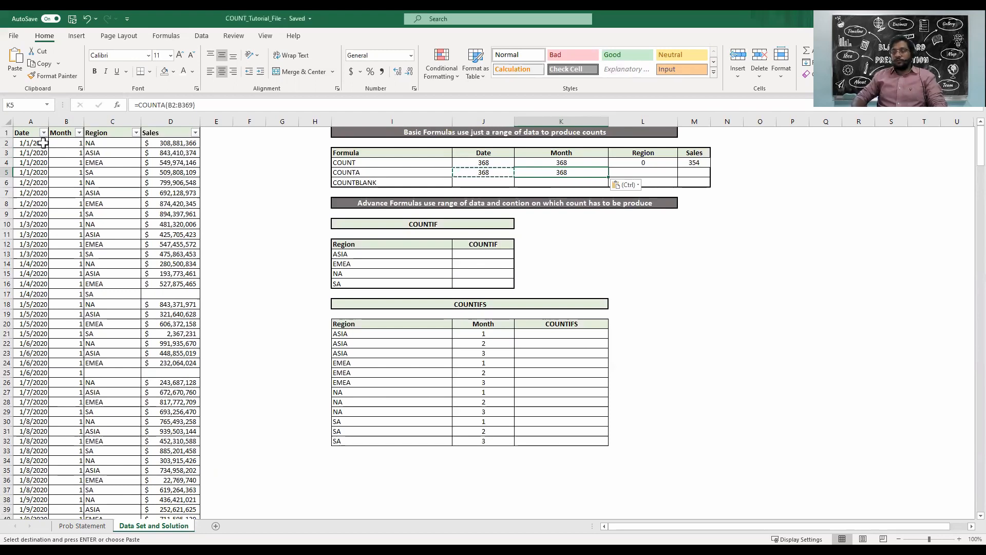
{"action": "key", "text": "F2"}
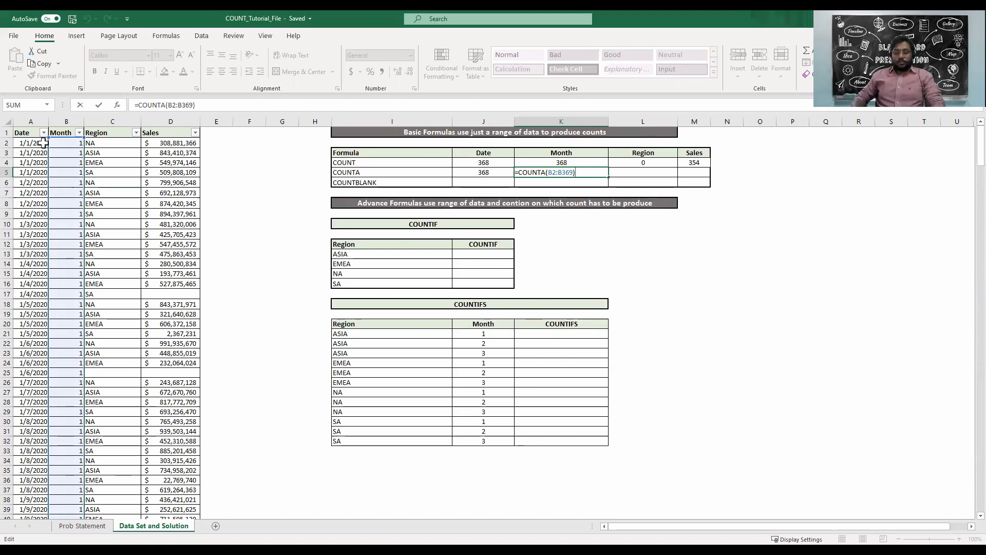
{"action": "key", "text": "ctrl+Return"}
Copy the COUNTA formula from K5 into the Region and Sales cells L5 and M5
{"action": "key", "text": "ctrl+c"}
{"action": "key", "text": "Right"}
{"action": "key", "text": "ctrl+v"}
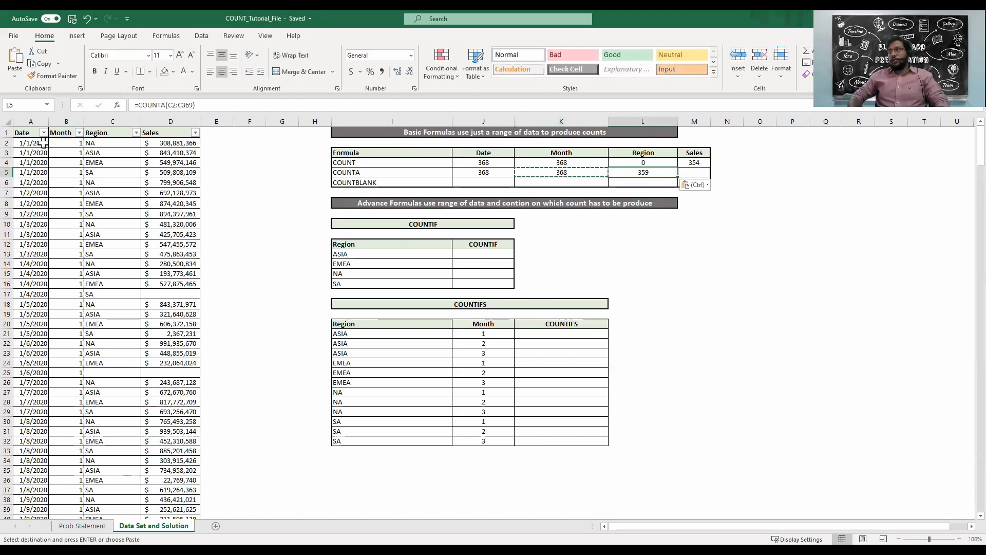
{"action": "key", "text": "Right"}
{"action": "key", "text": "ctrl+v"}
{"action": "key", "text": "Left"}
{"action": "key", "text": "Left"}
{"action": "key", "text": "Escape"}
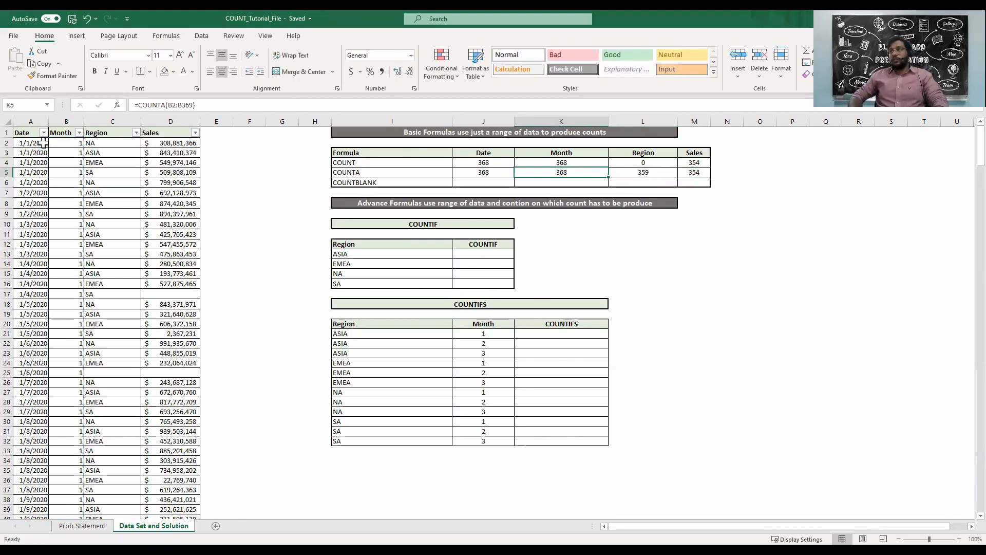
Compare the COUNTA results across the Date, Month, Region and Sales columns
{"action": "key", "text": "Left"}
{"action": "key", "text": "Right"}
{"action": "key", "text": "Right"}
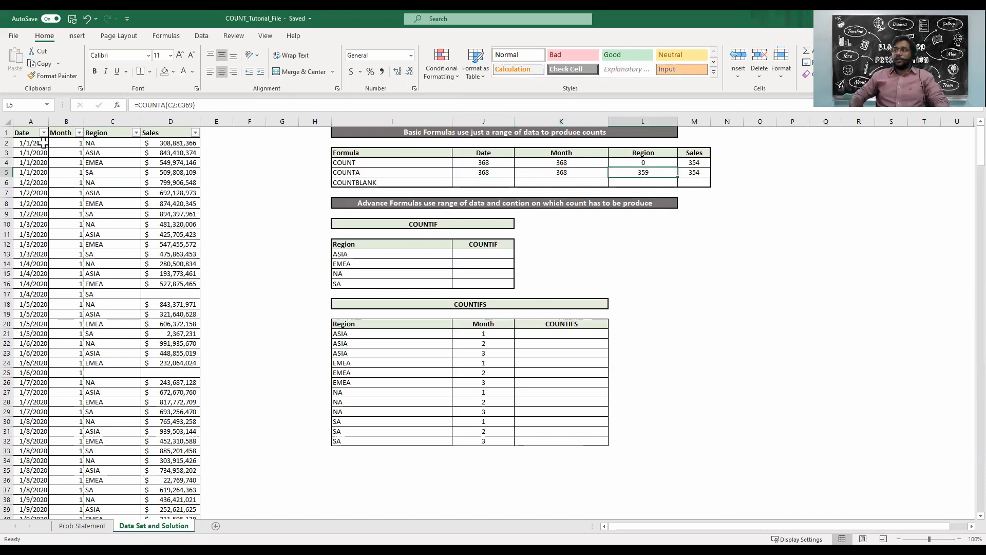
{"action": "key", "text": "Right"}
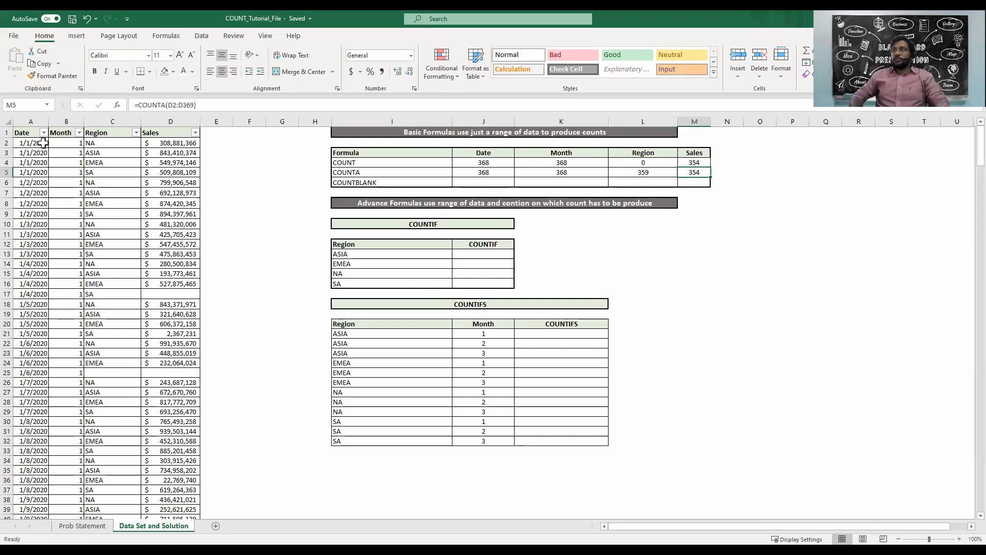
{"action": "key", "text": "Left"}
{"action": "key", "text": "shift+Right"}
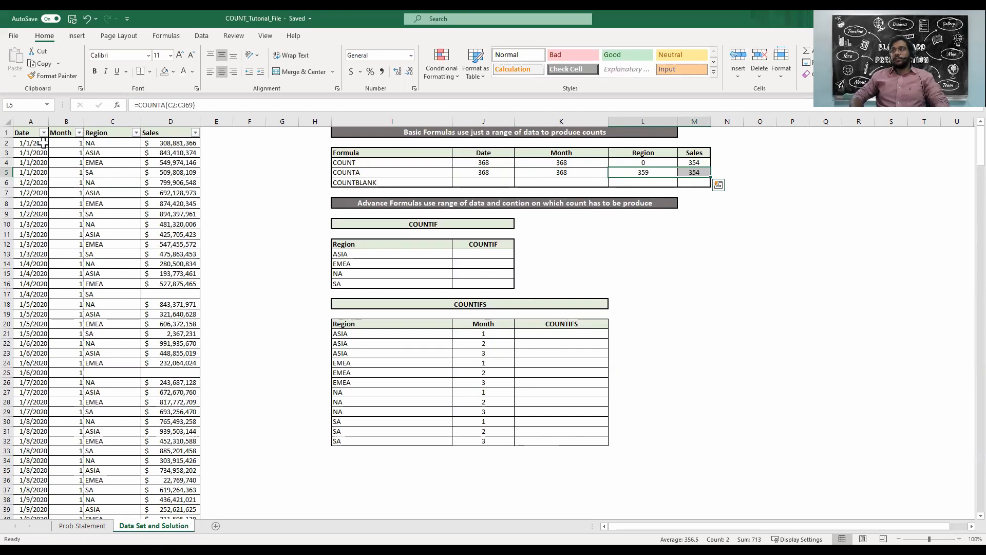
{"action": "key", "text": "Left"}
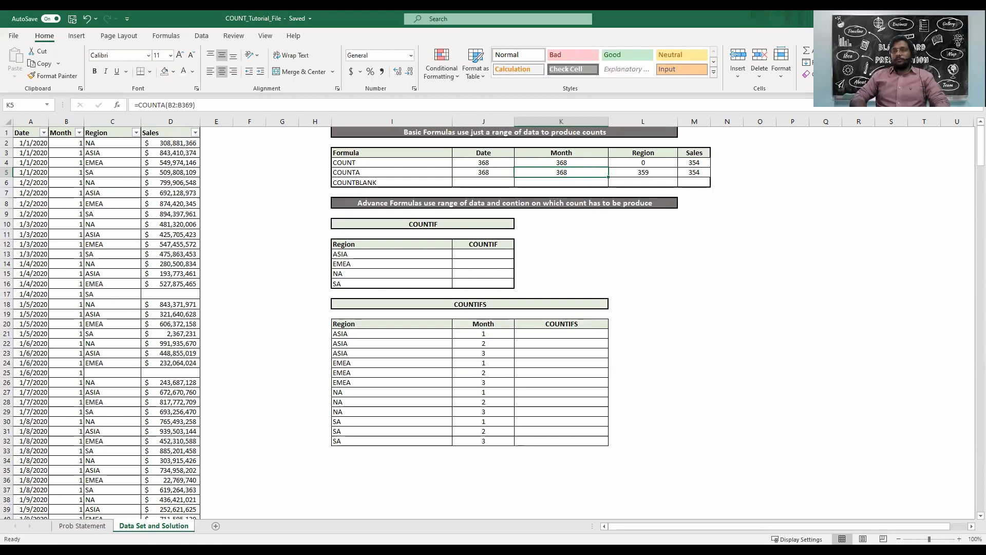
Fill the blank Sales cell D17 and the blank Region and Sales cells C25:D25 with orange
{"action": "left_click", "coordinate": [174, 295]}
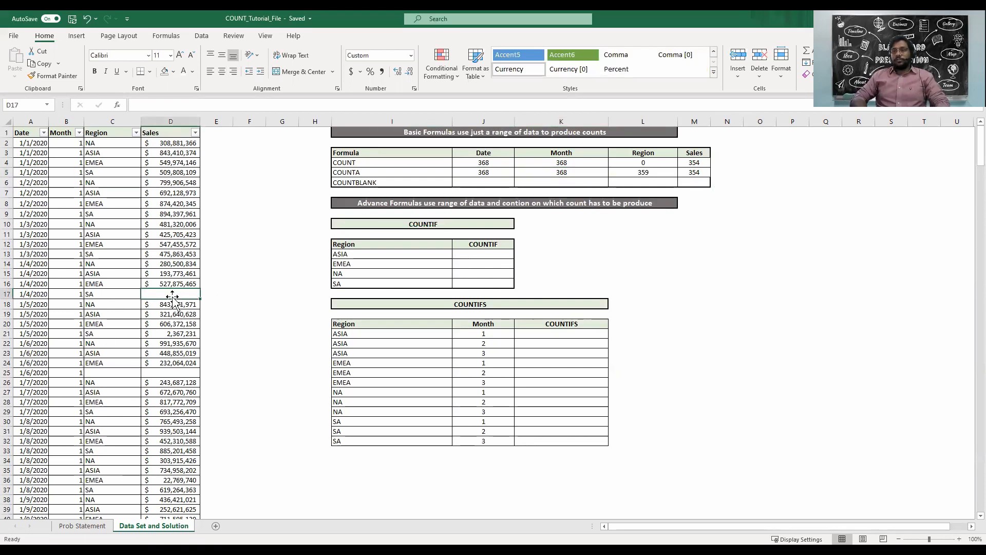
{"action": "left_click", "coordinate": [173, 71]}
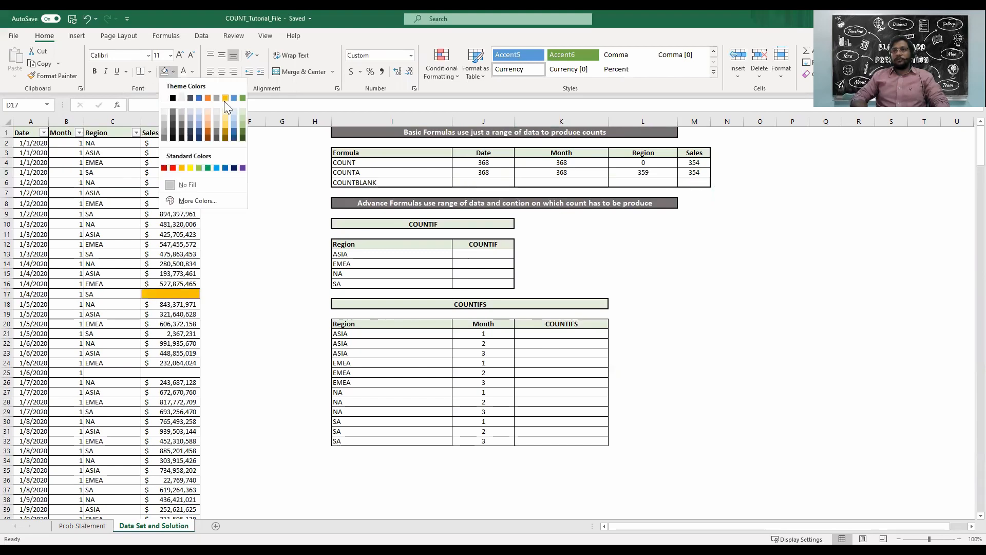
{"action": "left_click", "coordinate": [167, 160]}
{"action": "left_click_drag", "start_coordinate": [114, 373], "coordinate": [159, 375]}
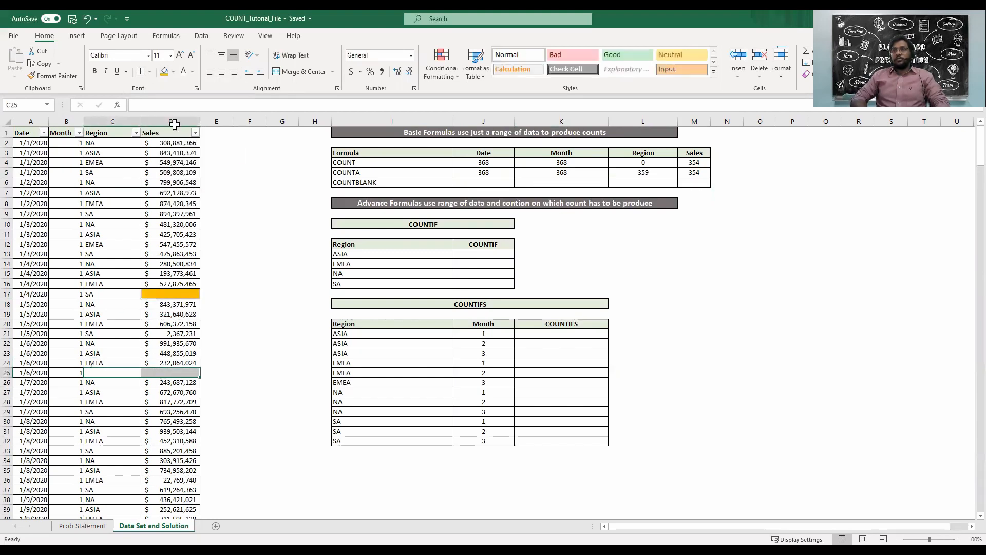
{"action": "left_click", "coordinate": [164, 71]}
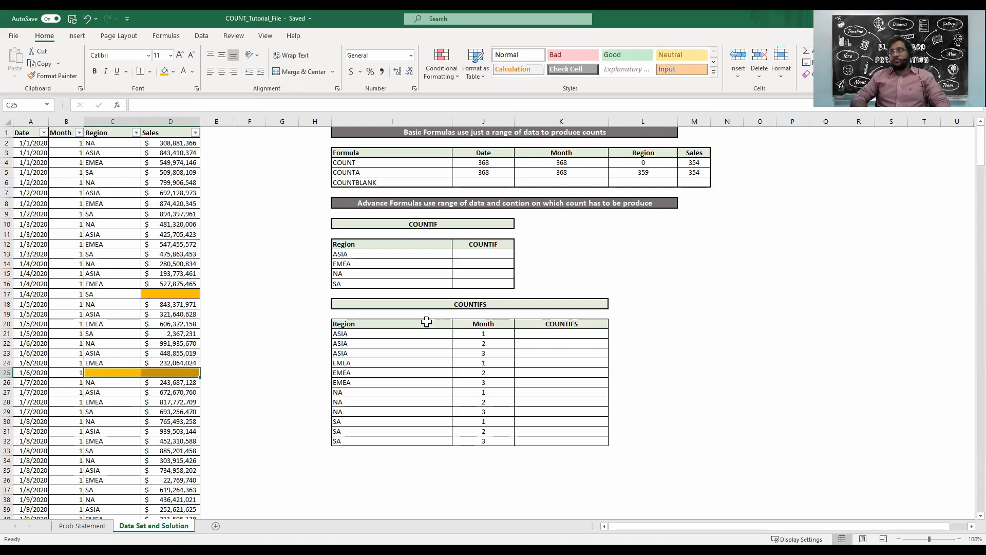
Enter the formula =COUNTBLANK(A2:A369) in the COUNTBLANK row's Date cell, J6
{"action": "left_click", "coordinate": [483, 182]}
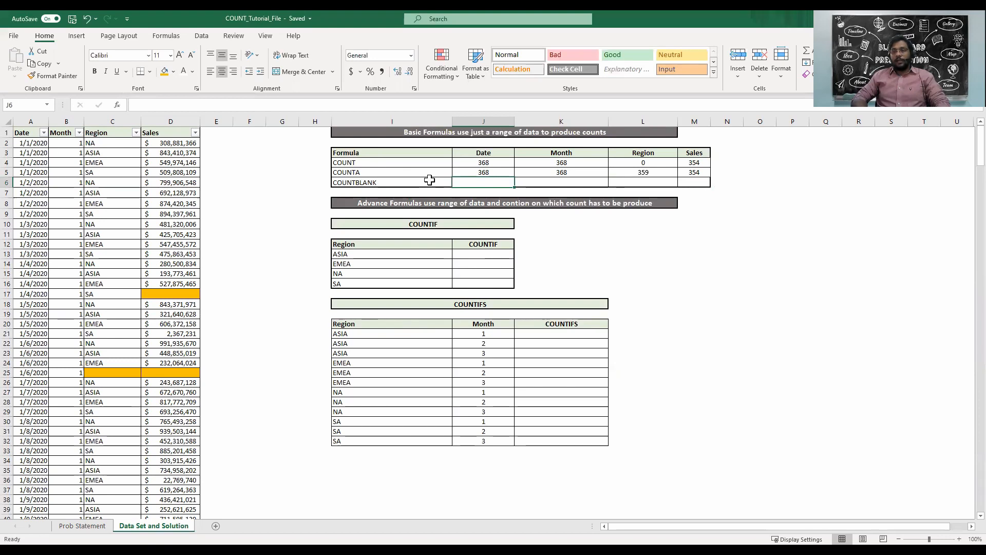
{"action": "type", "text": "="}
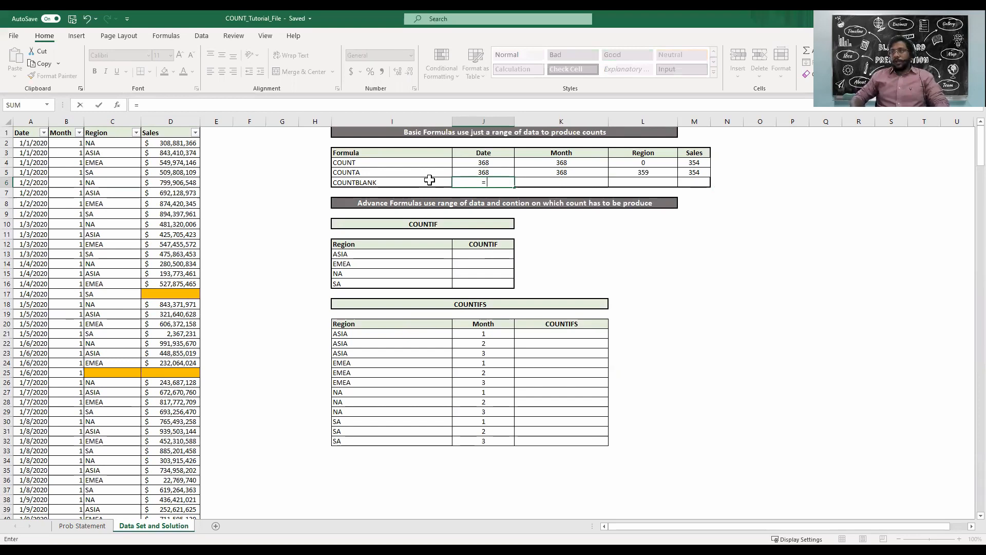
{"action": "type", "text": "COUNTBLANK("}
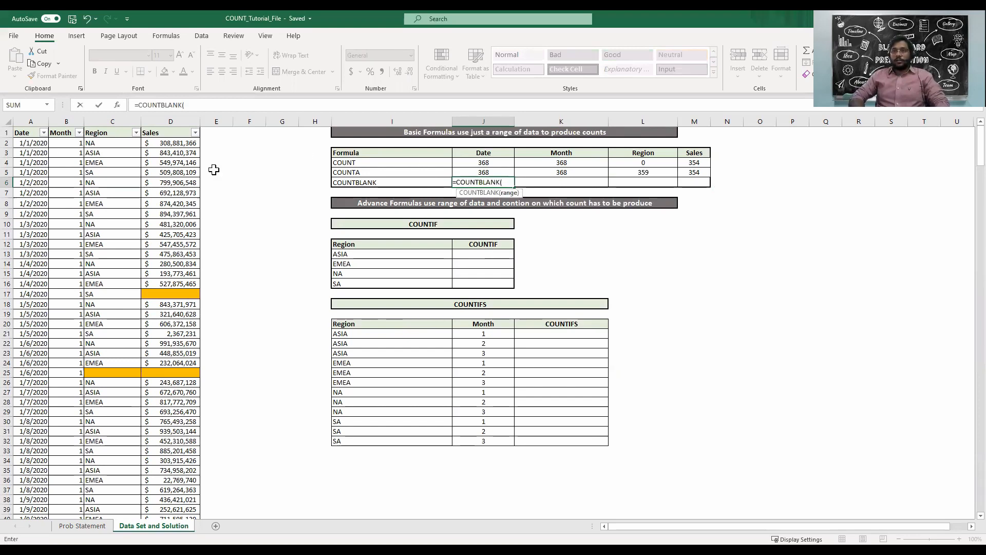
{"action": "left_click", "coordinate": [41, 145]}
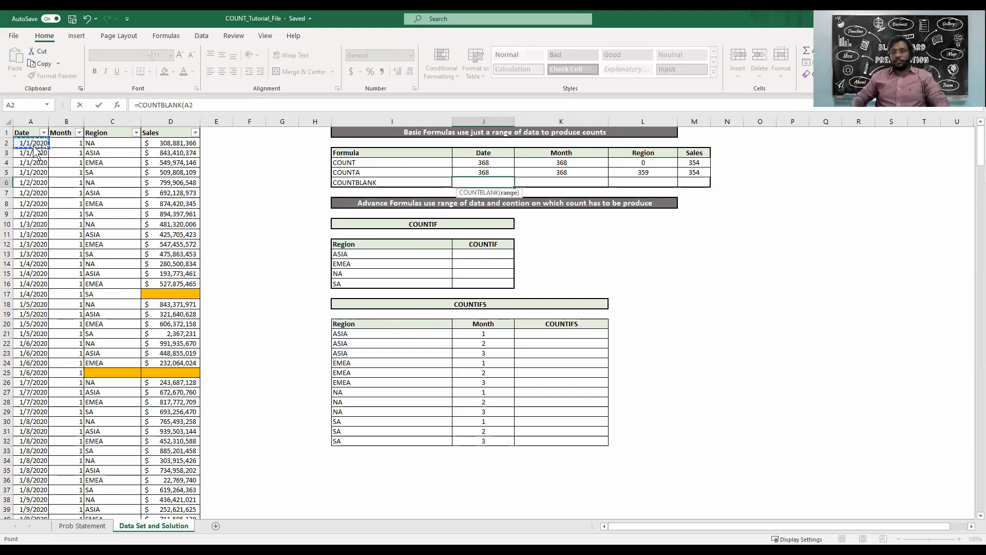
{"action": "key", "text": "ctrl+shift+Down"}
{"action": "type", "text": ")"}
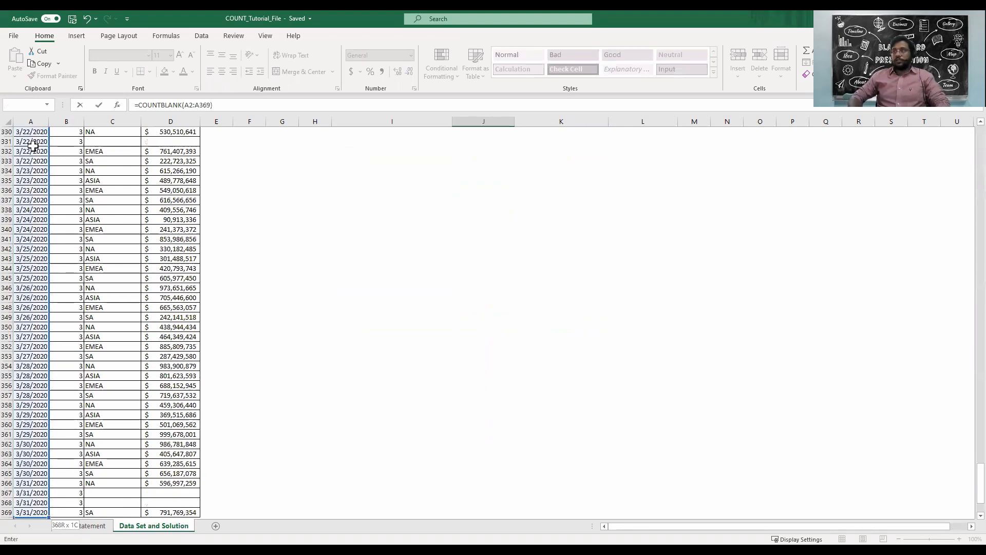
{"action": "key", "text": "Return"}
Copy the COUNTBLANK formula from J6 into the Month, Region and Sales cells K6, L6 and M6
{"action": "key", "text": "Up"}
{"action": "key", "text": "Up"}
{"action": "scroll", "coordinate": [32, 146], "scroll_direction": "up", "scroll_amount": 3}
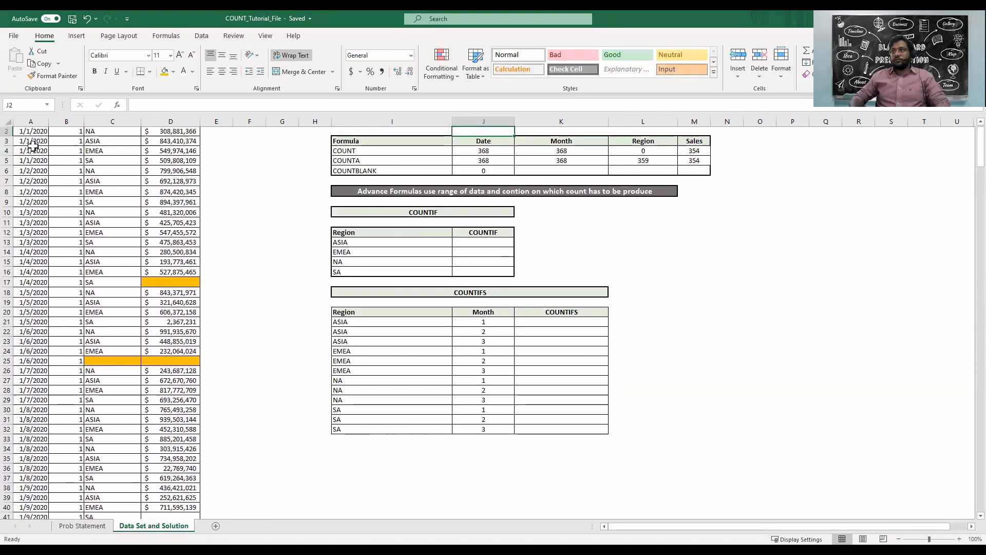
{"action": "key", "text": "Down"}
{"action": "key", "text": "Down"}
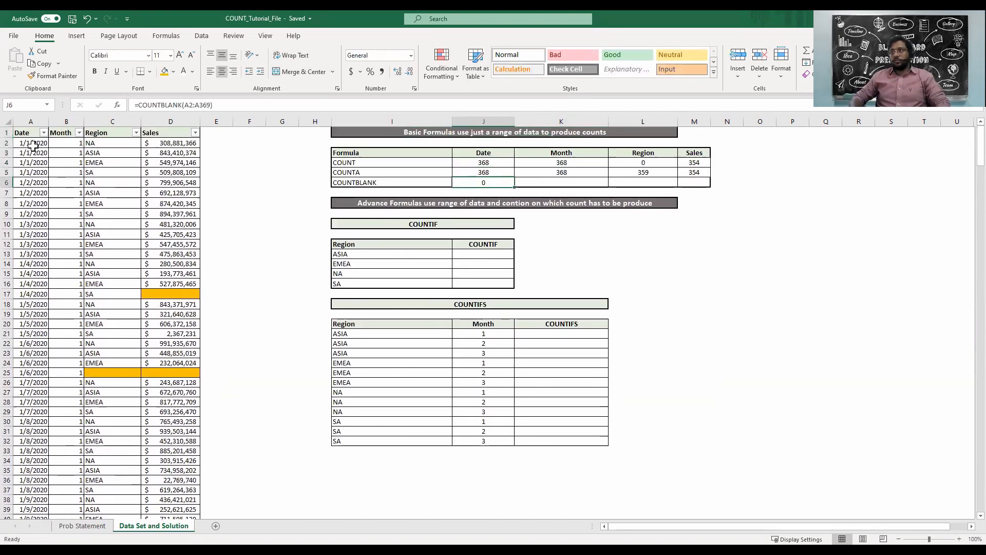
{"action": "key", "text": "ctrl+c"}
{"action": "key", "text": "Right"}
{"action": "key", "text": "ctrl+v"}
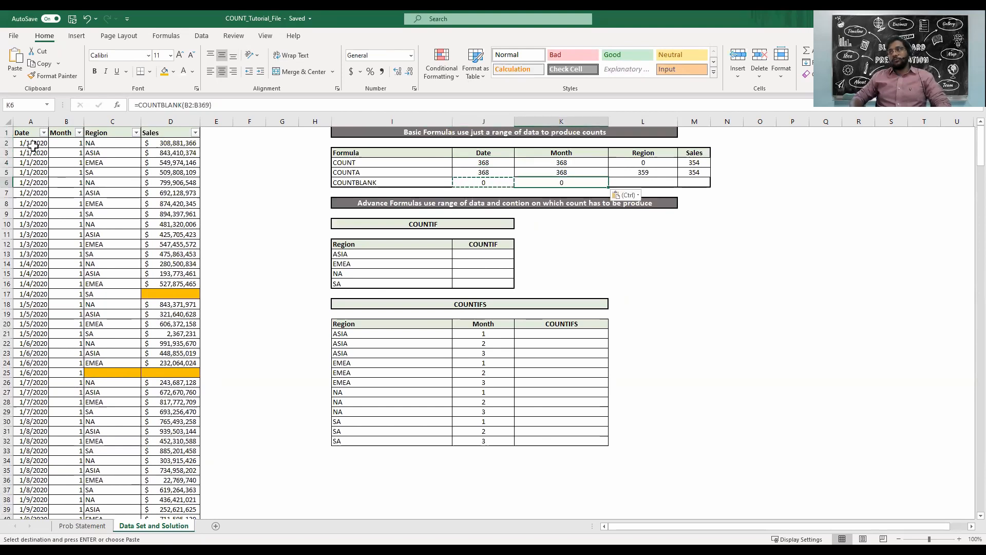
{"action": "key", "text": "Right"}
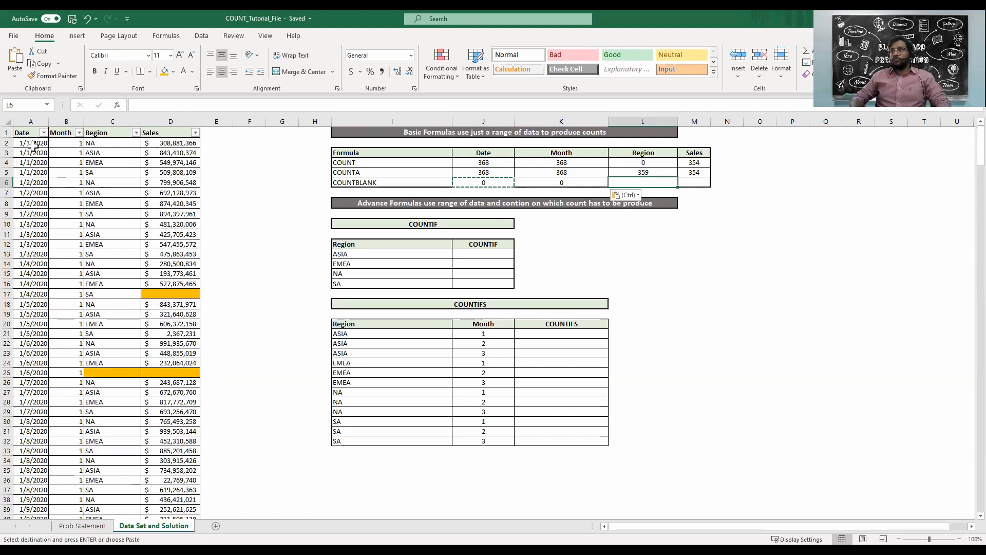
{"action": "key", "text": "ctrl+v"}
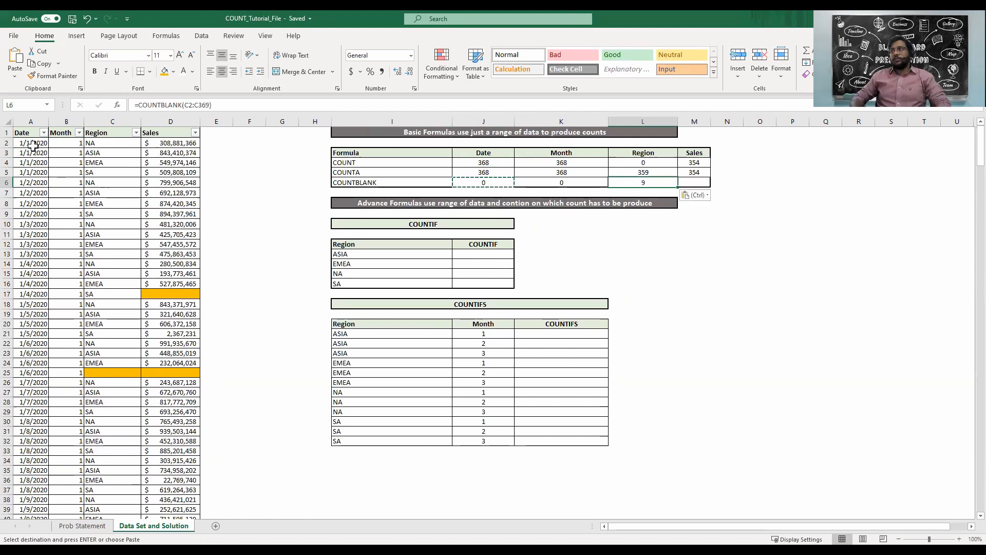
{"action": "key", "text": "Right"}
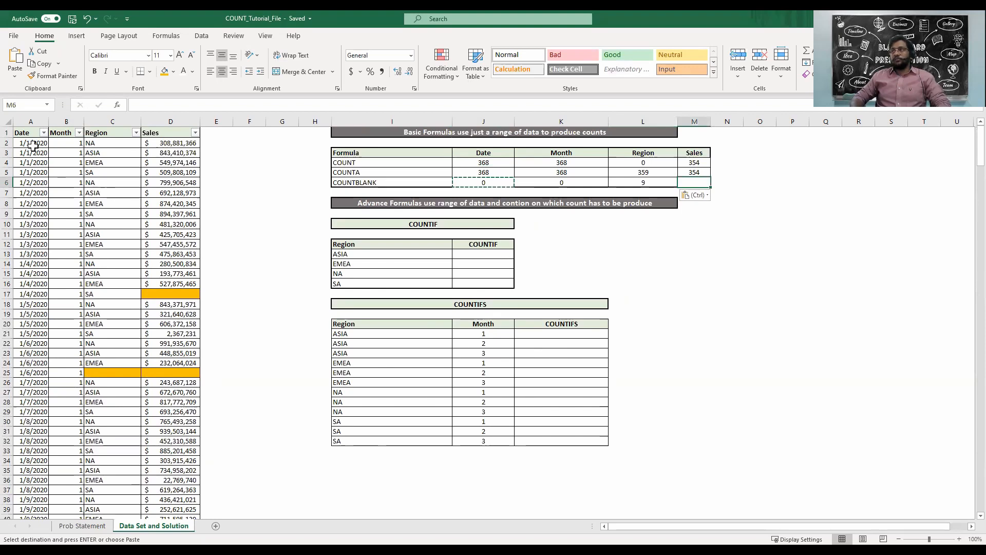
{"action": "key", "text": "ctrl+v"}
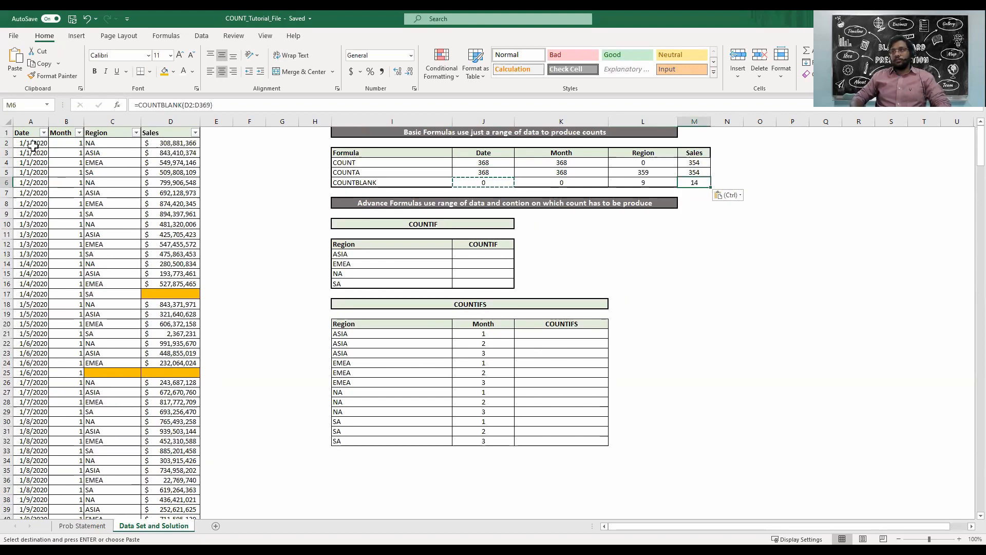
Review the COUNTBLANK row, end the copy mode, and examine the COUNTIF table's layout and its ASIA criterion
{"action": "key", "text": "Left"}
{"action": "key", "text": "Left"}
{"action": "key", "text": "Left"}
{"action": "key", "text": "Left"}
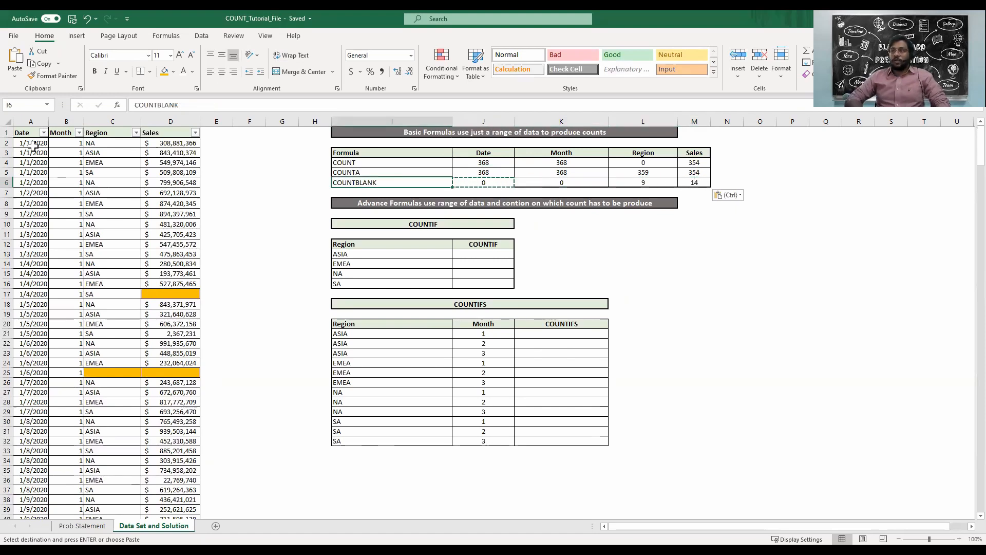
{"action": "left_click", "coordinate": [403, 254]}
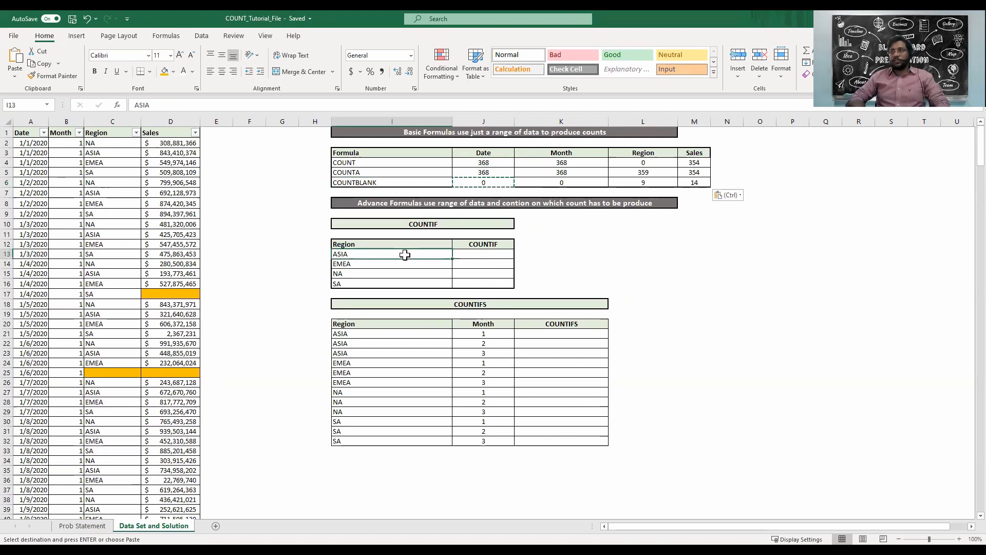
{"action": "key", "text": "Escape"}
{"action": "left_click", "coordinate": [503, 245]}
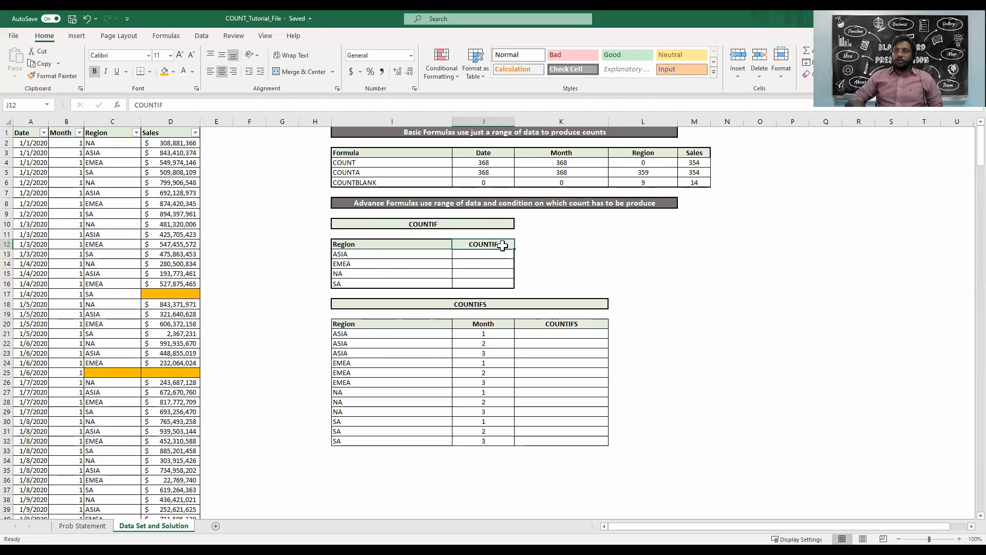
{"action": "left_click", "coordinate": [419, 254]}
Enter the formula =COUNTIF(C2:C369,I13) in the COUNTIF table's ASIA cell, J13
{"action": "left_click", "coordinate": [486, 254]}
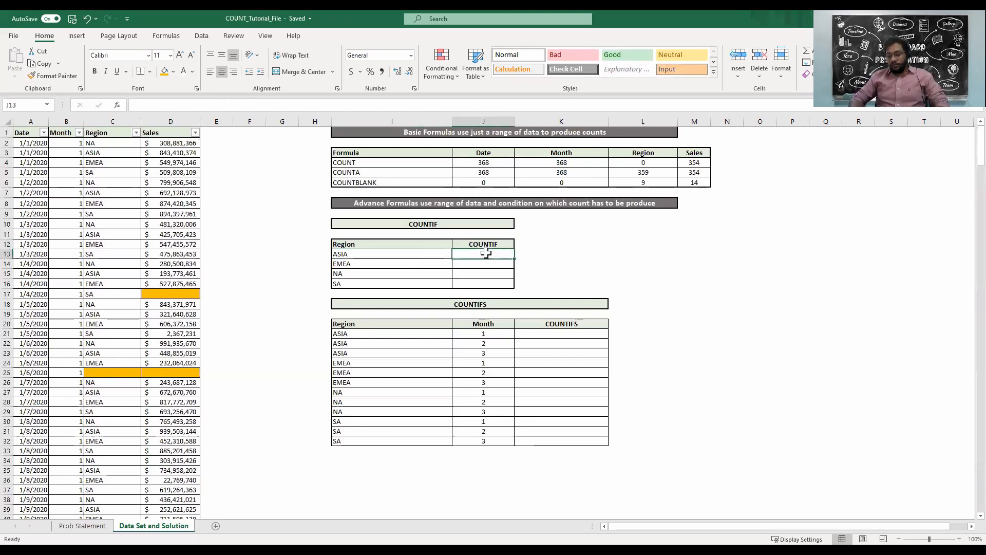
{"action": "type", "text": "="}
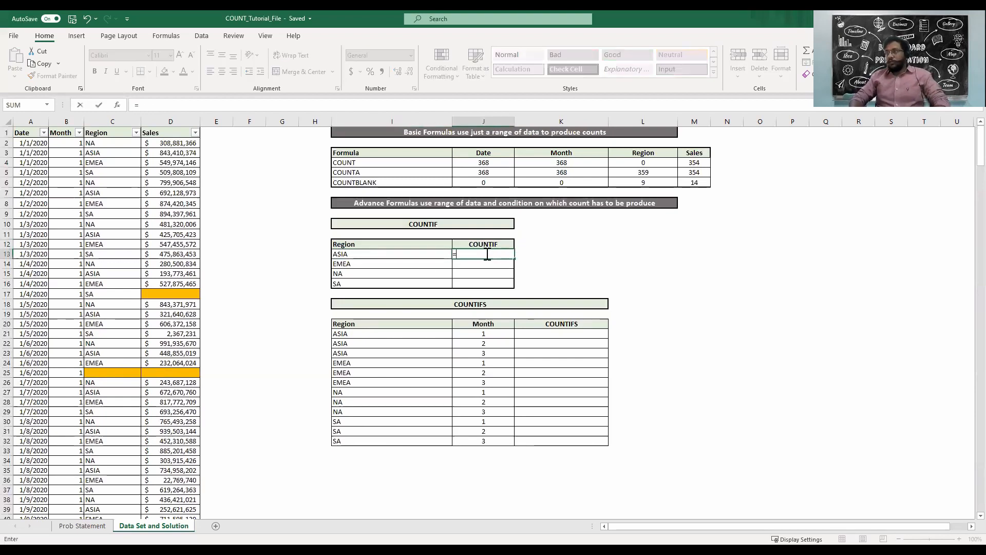
{"action": "type", "text": "count"}
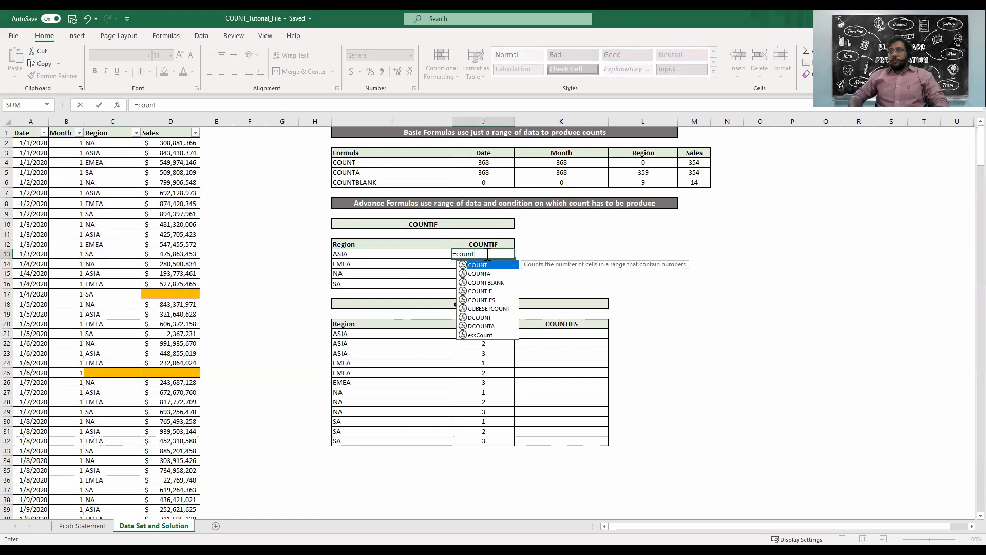
{"action": "type", "text": "if"}
{"action": "key", "text": "Tab"}
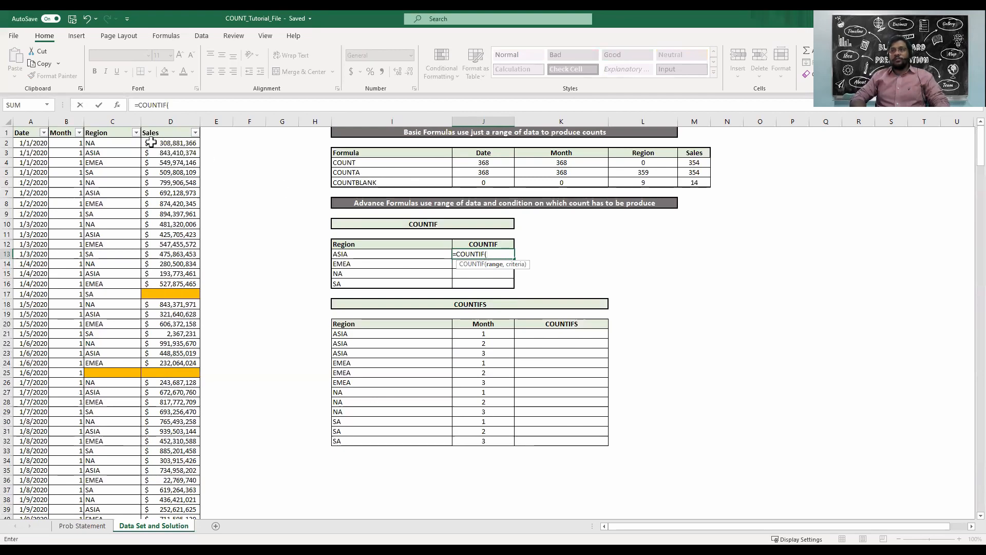
{"action": "left_click", "coordinate": [112, 142]}
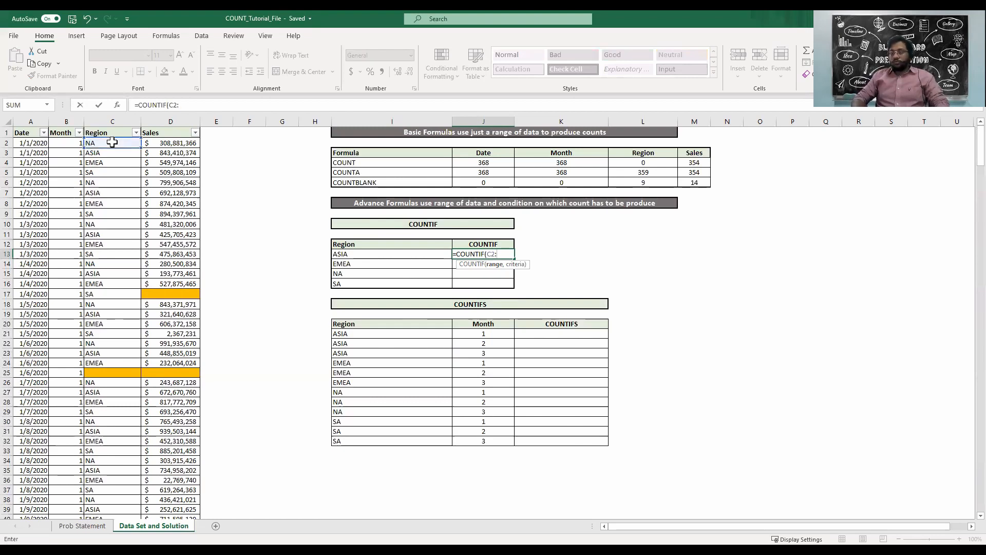
{"action": "type", "text": ":C369"}
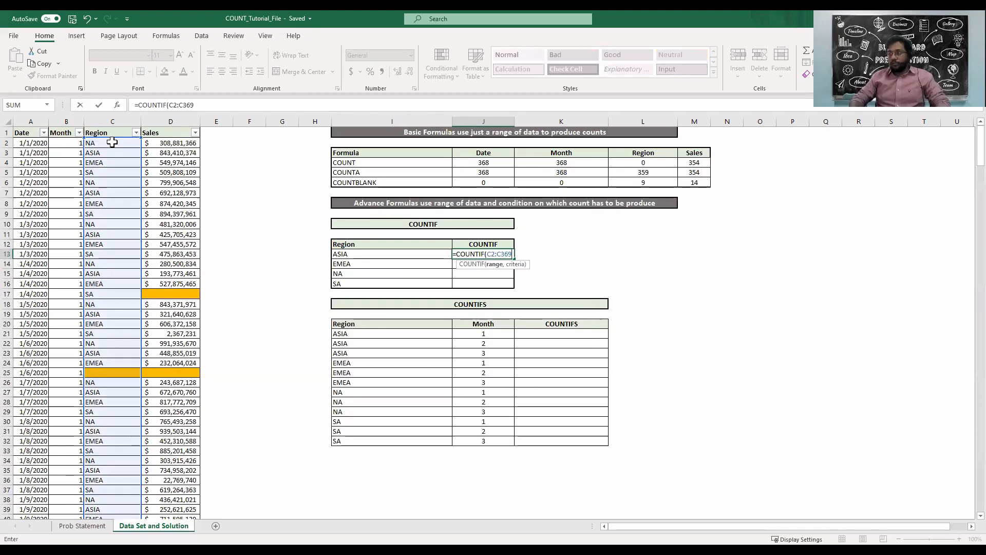
{"action": "type", "text": ","}
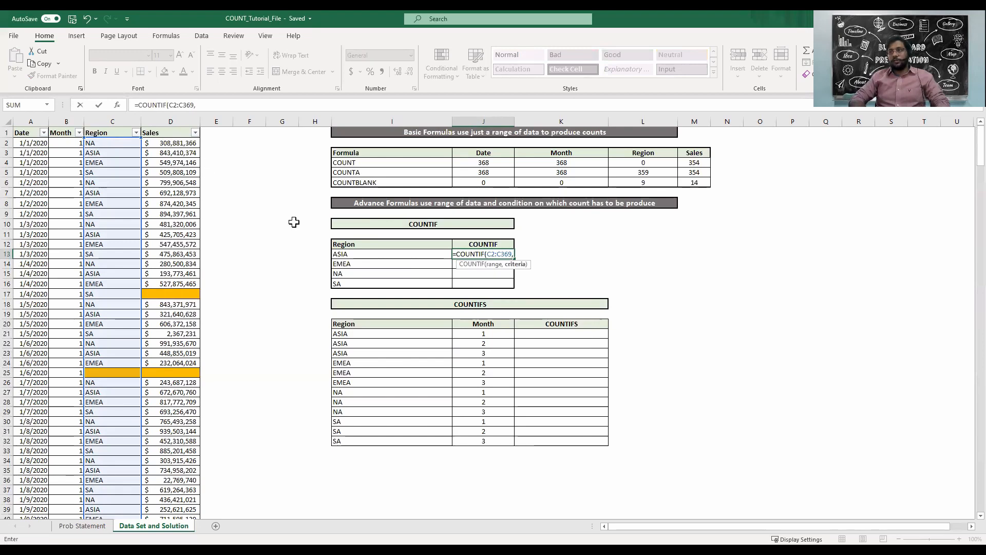
{"action": "left_click", "coordinate": [359, 255]}
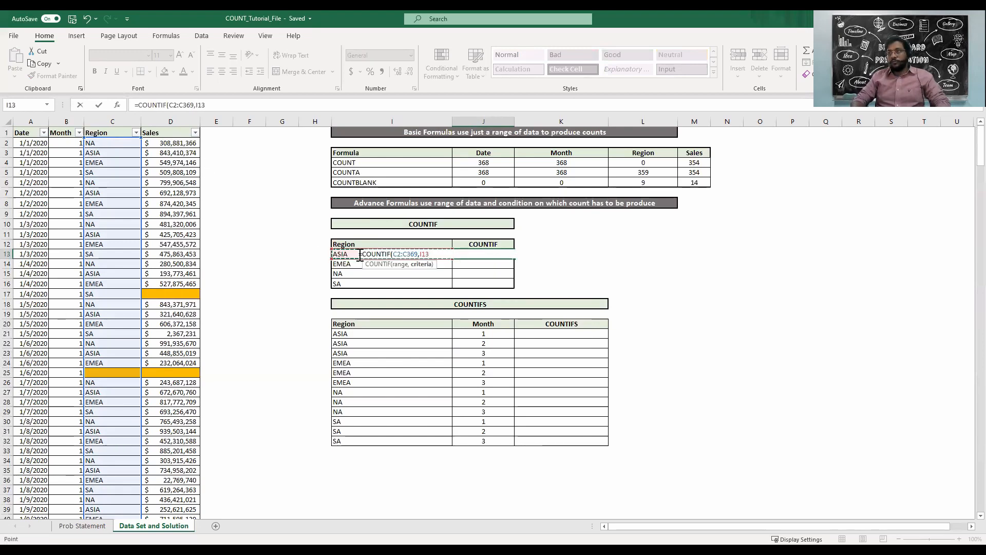
{"action": "type", "text": ")"}
{"action": "key", "text": "ctrl+Return"}
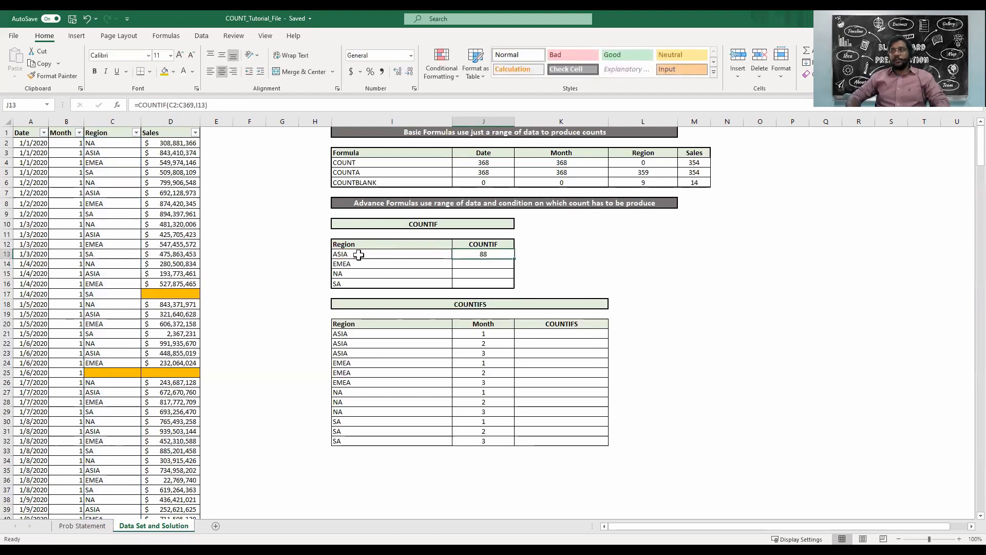
Enter the numbers 31, 29 and 31 in cells K13, L13 and M13 beside the ASIA count
{"action": "key", "text": "Right"}
{"action": "key", "text": "Right"}
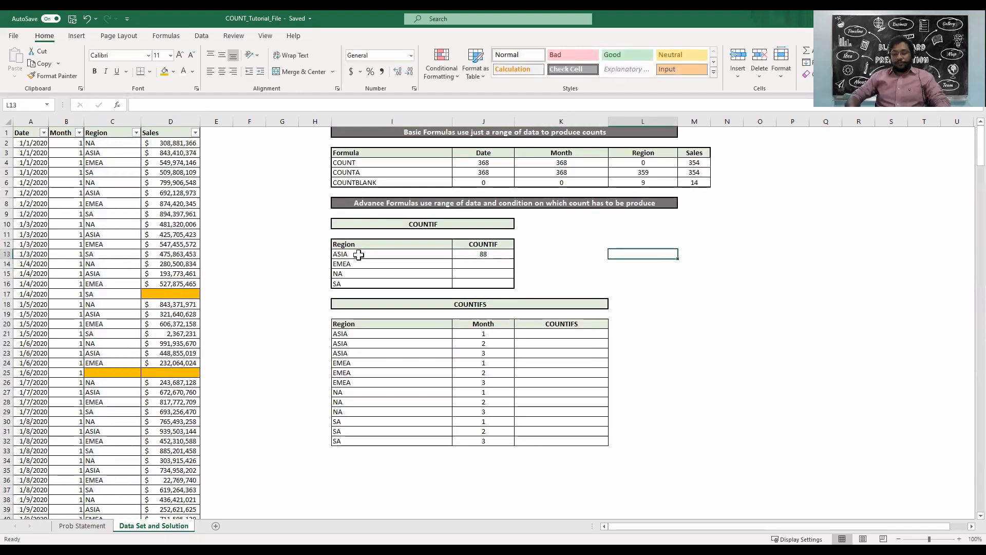
{"action": "type", "text": "29"}
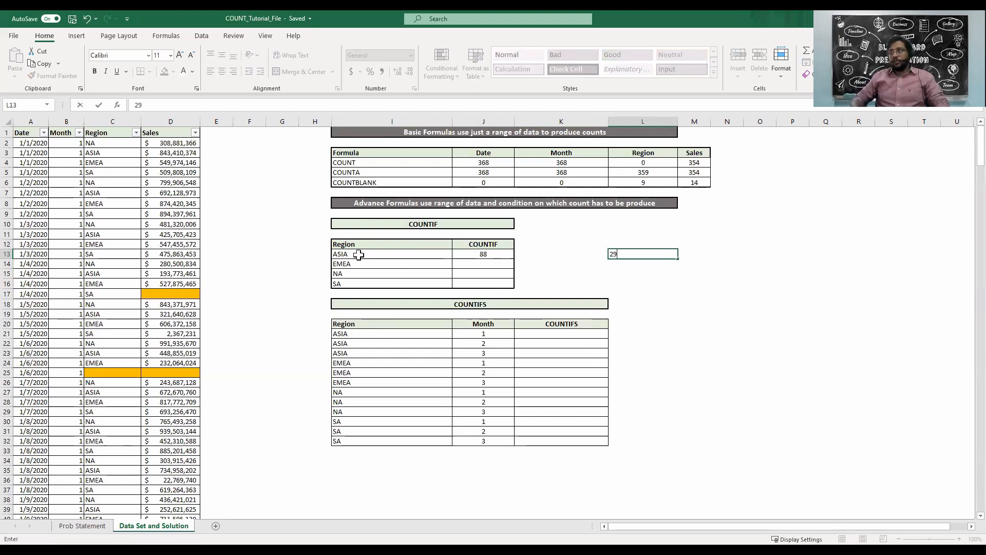
{"action": "key", "text": "Left"}
{"action": "type", "text": "31"}
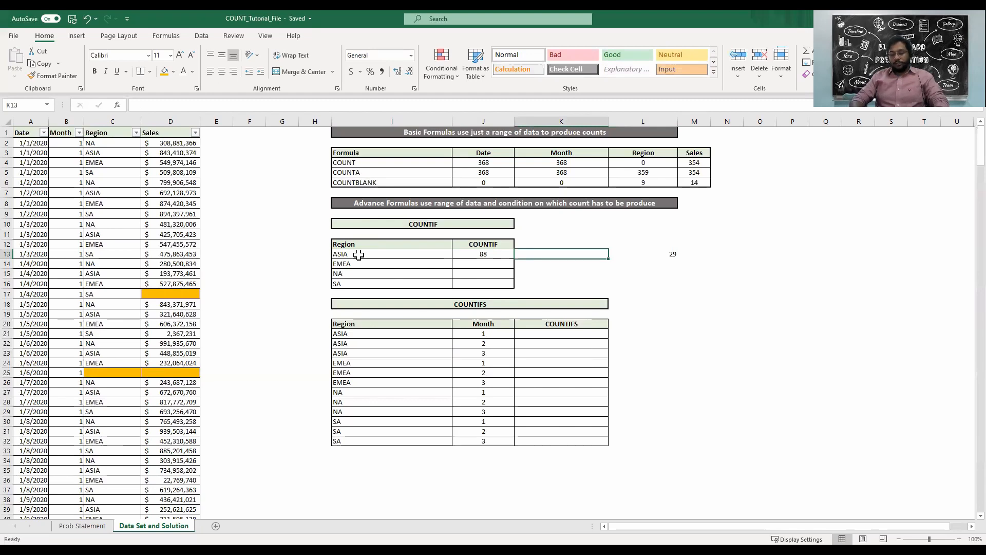
{"action": "key", "text": "Right"}
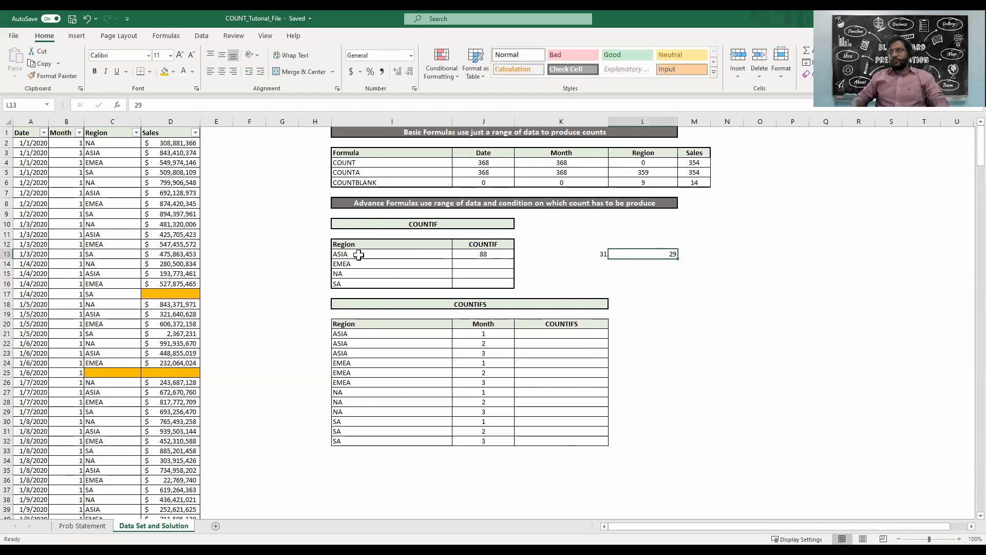
{"action": "key", "text": "Right"}
{"action": "type", "text": "31"}
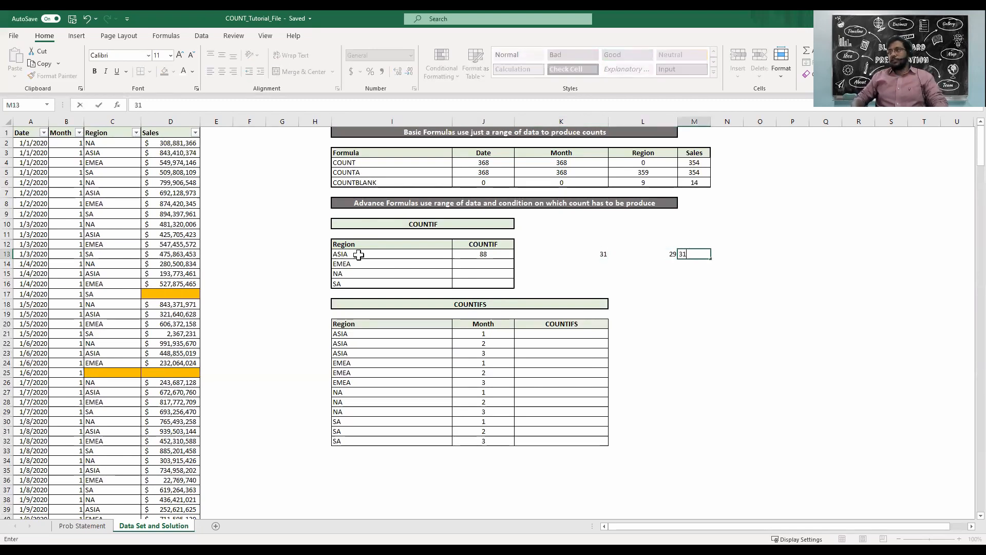
Select K13:M13 and compare the sum of the three numbers with the ASIA count
{"action": "key", "text": "Left"}
{"action": "key", "text": "Left"}
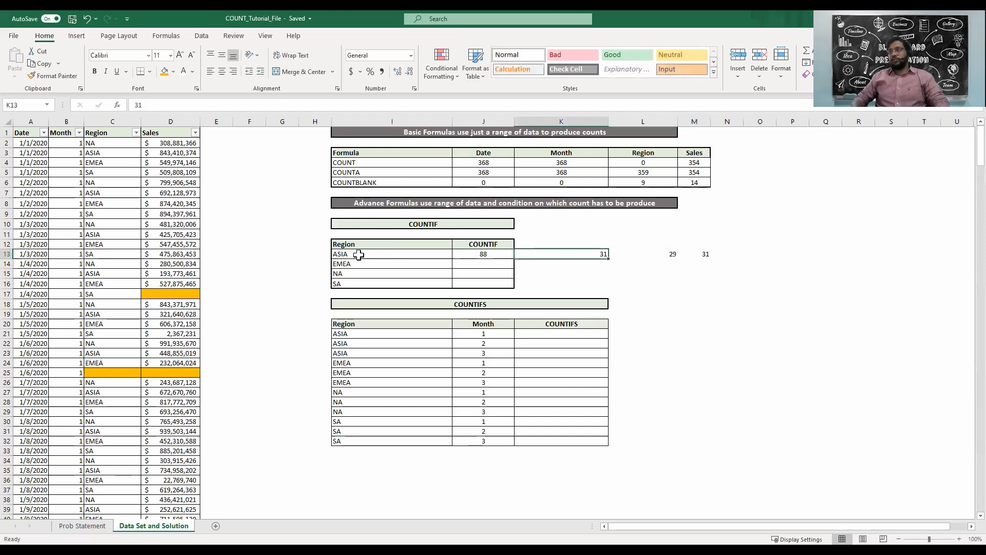
{"action": "key", "text": "shift+Right"}
{"action": "key", "text": "shift+Right"}
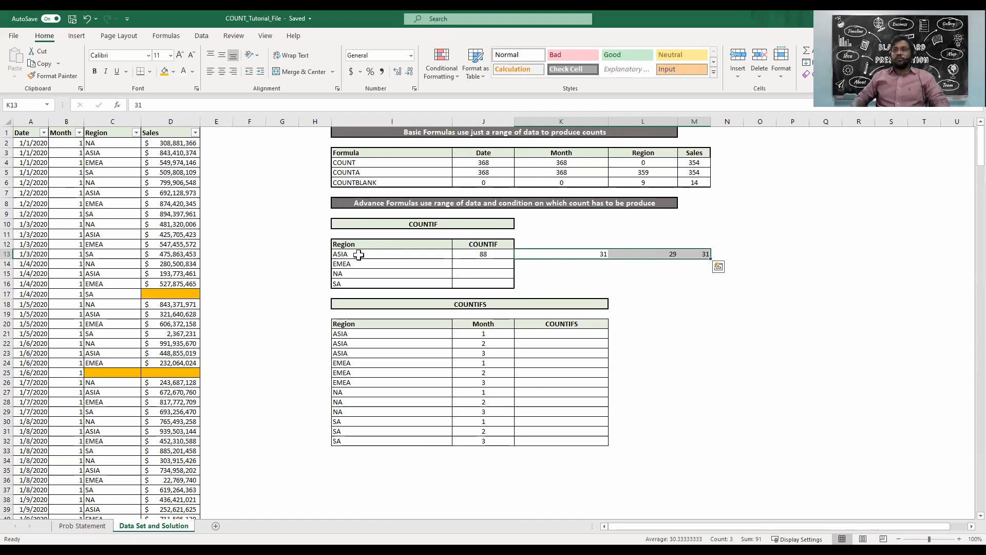
Clear the numbers in K13:M13 and copy J13's COUNTIF formula down to the EMEA cell, J14
{"action": "key", "text": "Left"}
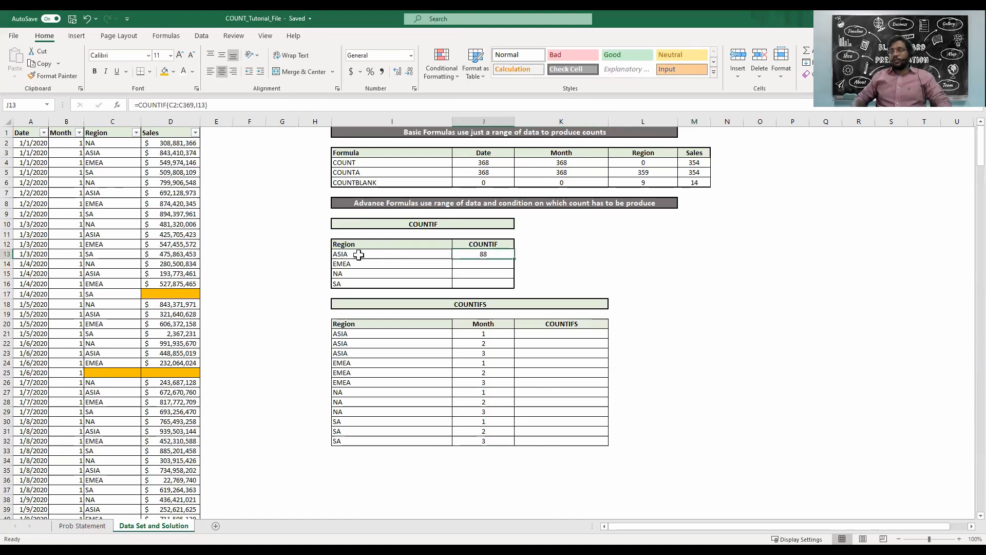
{"action": "key", "text": "ctrl+c"}
{"action": "key", "text": "Down"}
{"action": "key", "text": "ctrl+v"}
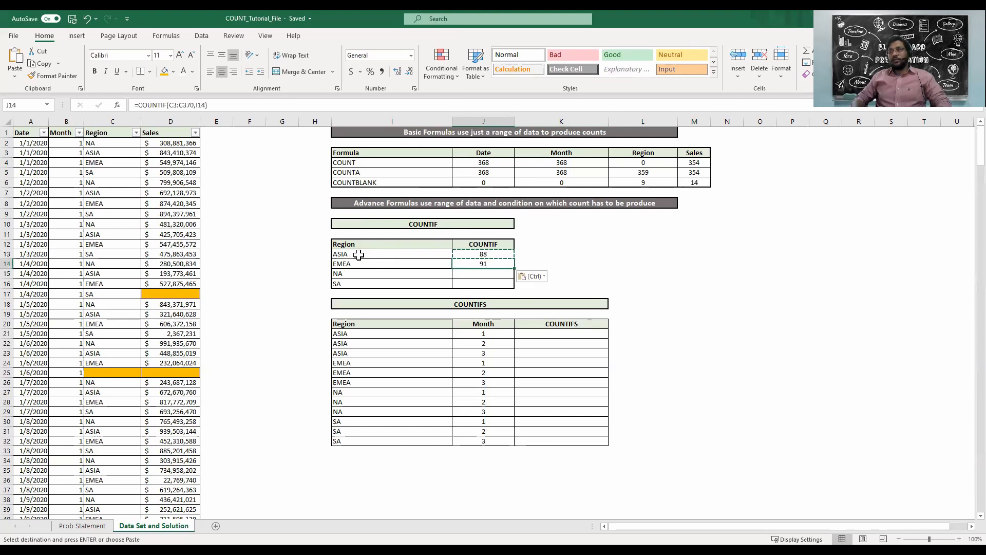
{"action": "left_click", "coordinate": [492, 254]}
{"action": "left_click", "coordinate": [490, 266]}
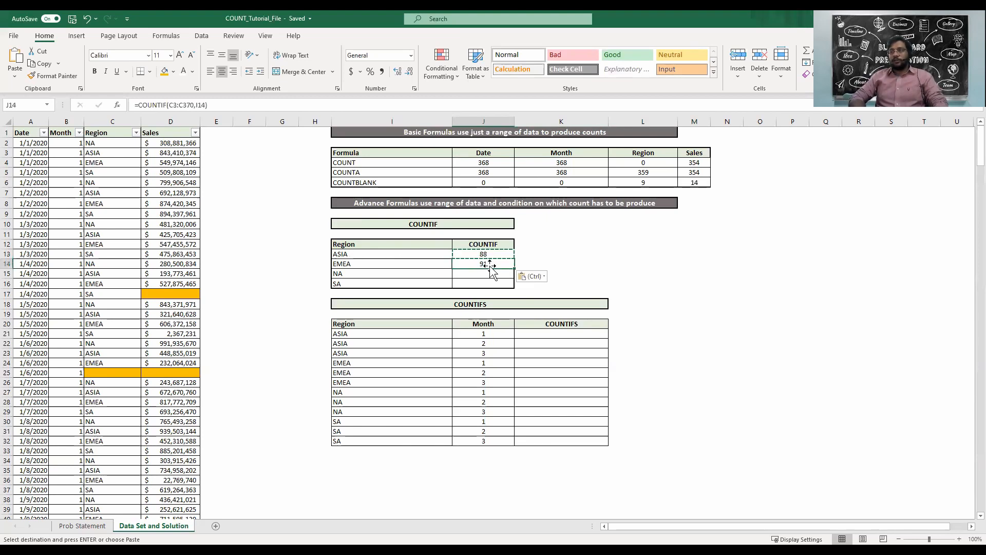
{"action": "key", "text": "Escape"}
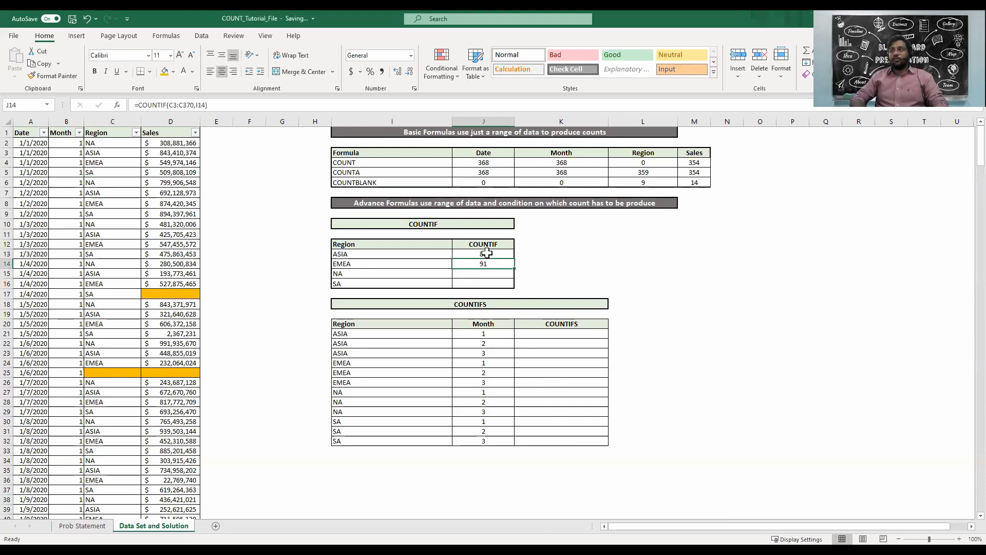
Make the range in J13's ASIA formula absolute so that it reads =COUNTIF($C$2:$C$369,I13)
{"action": "left_click", "coordinate": [487, 253]}
{"action": "double_click", "coordinate": [488, 254]}
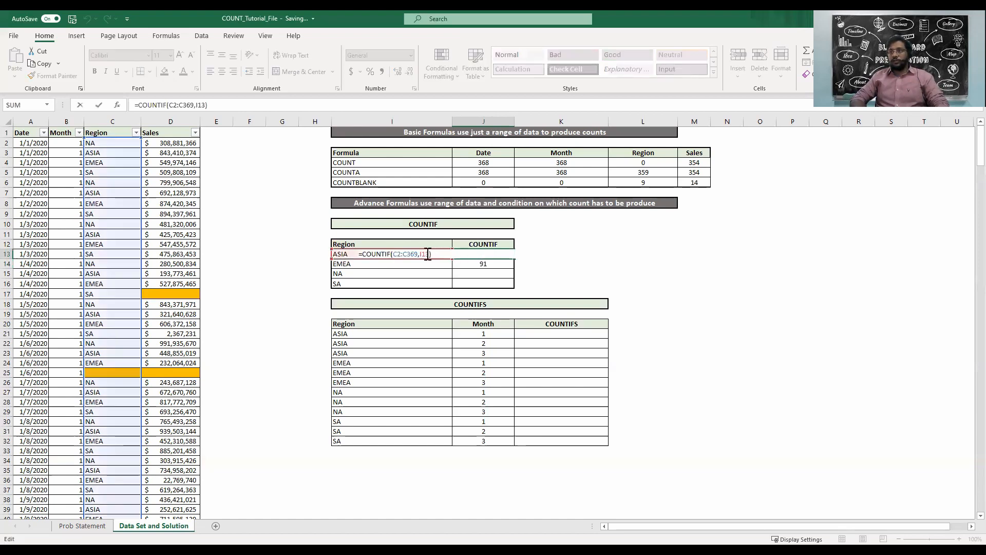
{"action": "left_click", "coordinate": [399, 255]}
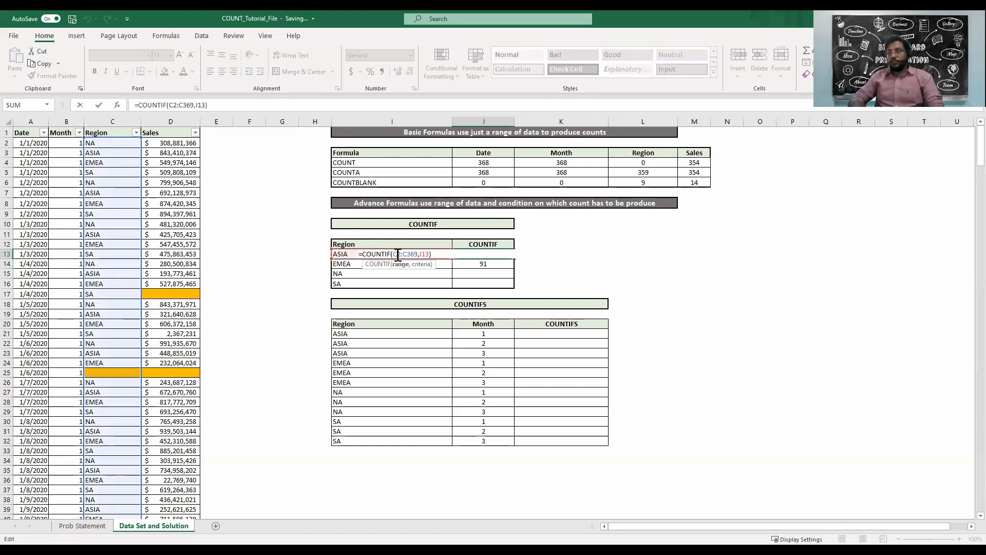
{"action": "key", "text": "F4"}
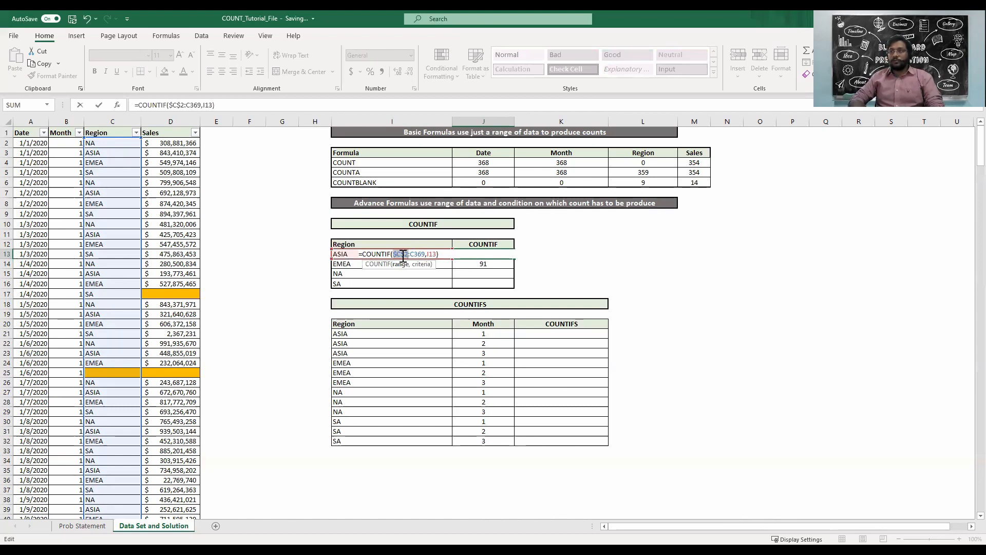
{"action": "left_click", "coordinate": [420, 252]}
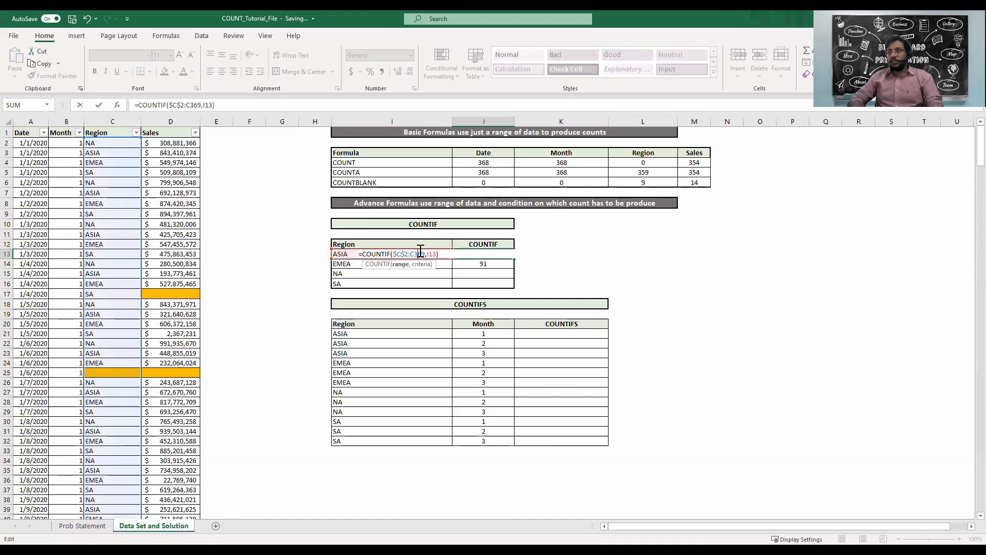
{"action": "key", "text": "F4"}
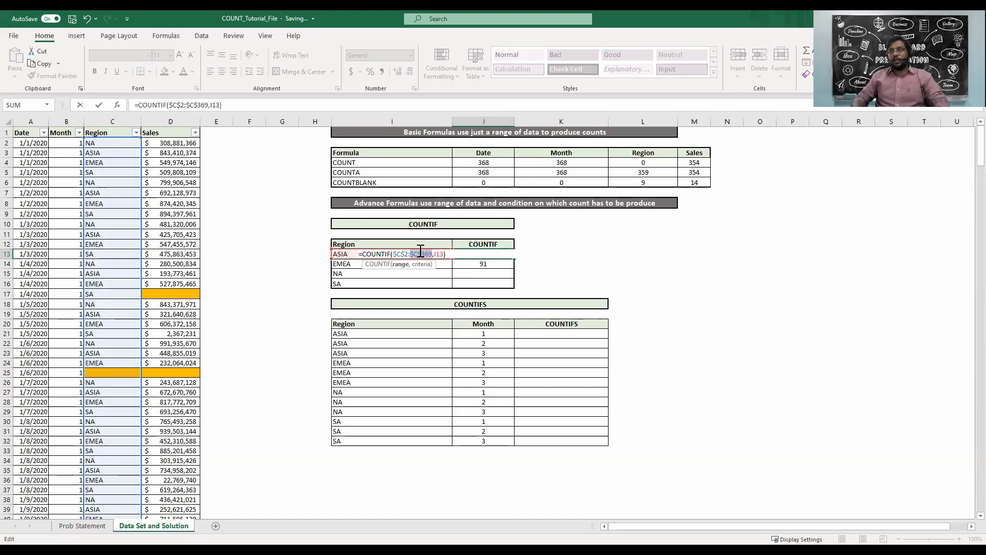
{"action": "key", "text": "Return"}
{"action": "key", "text": "Up"}
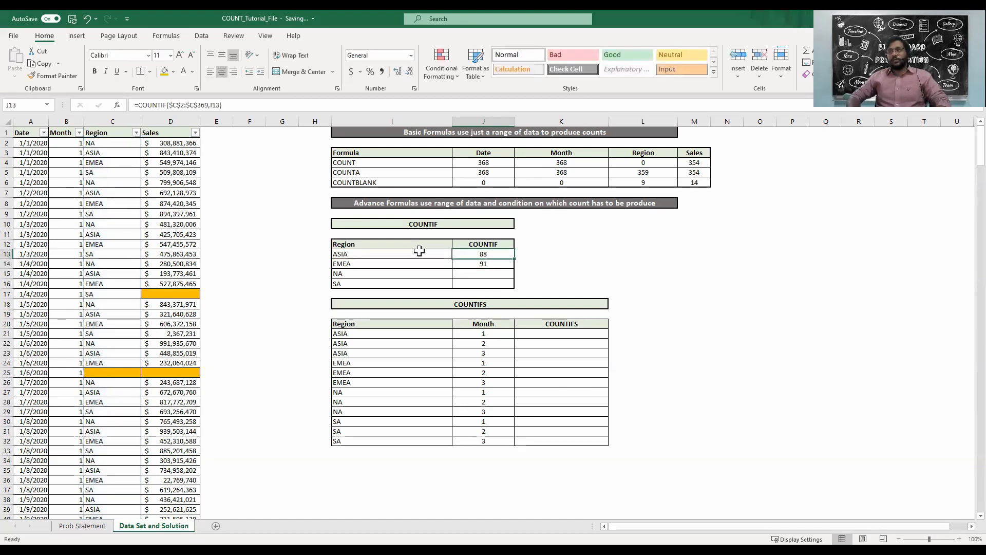
Copy the COUNTIF formula from J13 into the EMEA, NA and SA cells, J14 to J16
{"action": "key", "text": "ctrl+c"}
{"action": "key", "text": "Down"}
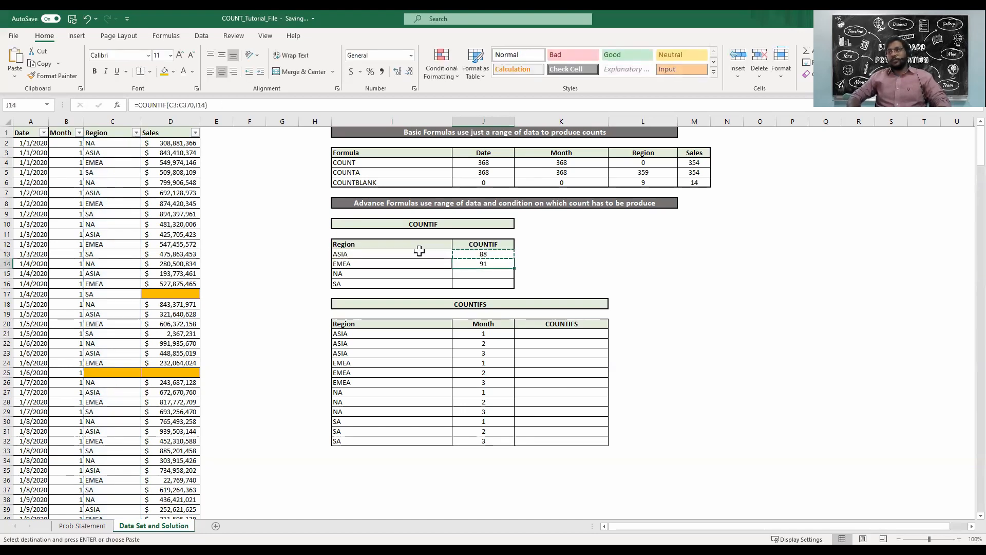
{"action": "key", "text": "ctrl+v"}
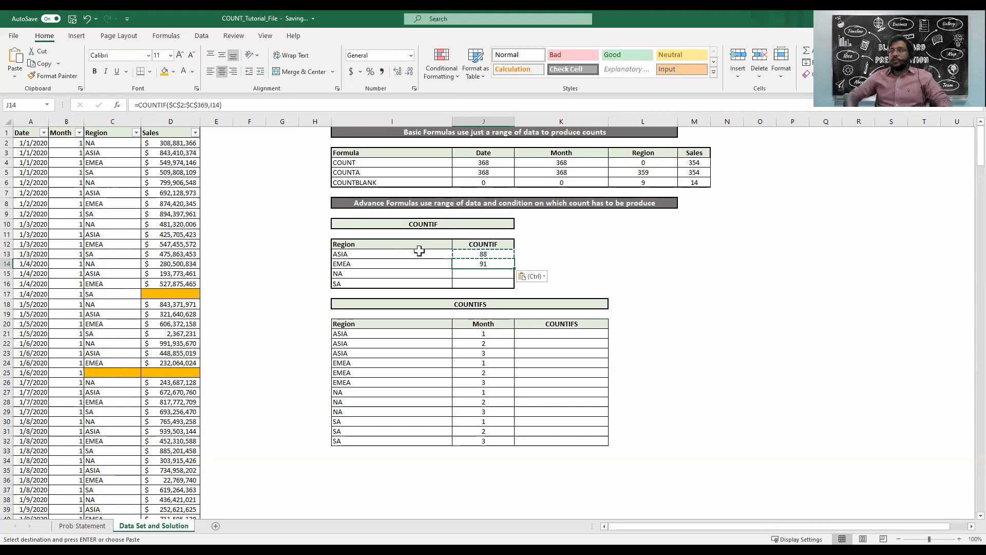
{"action": "key", "text": "Down"}
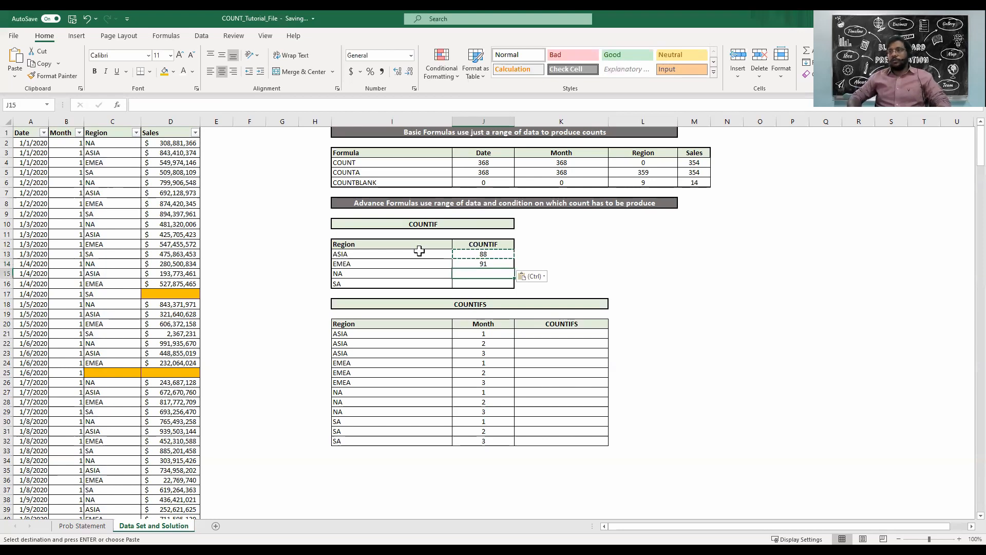
{"action": "key", "text": "ctrl+v"}
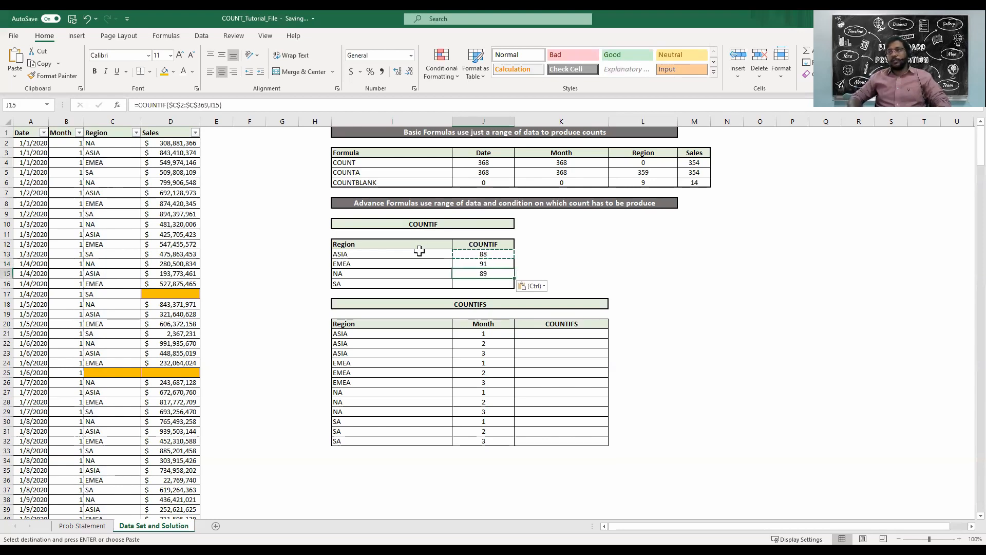
{"action": "key", "text": "Down"}
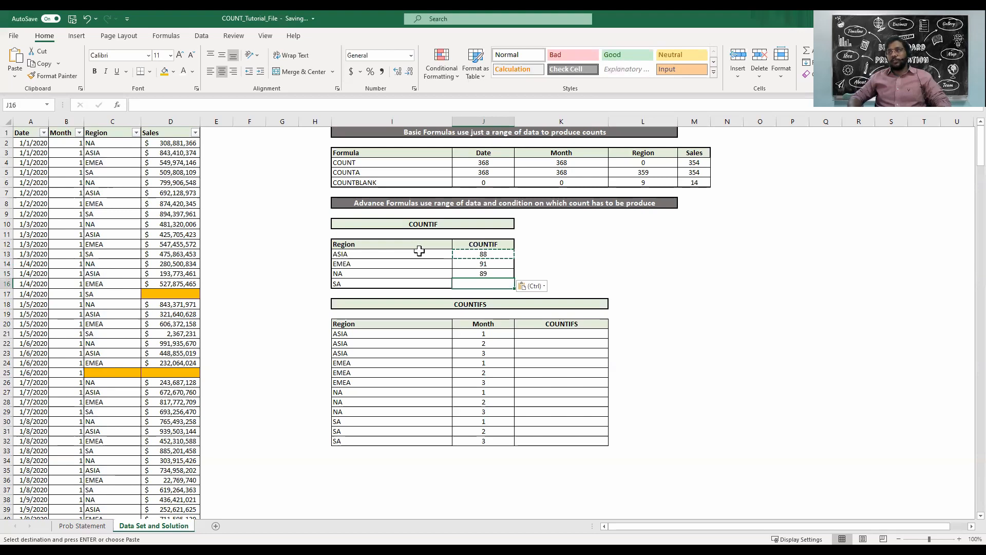
{"action": "key", "text": "ctrl+v"}
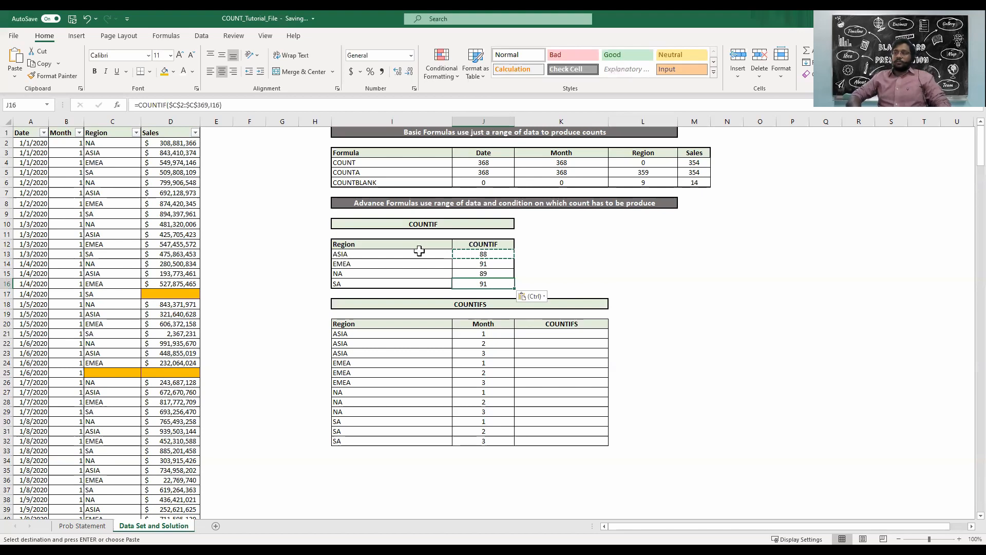
Examine the region and month criteria pairs in the COUNTIFS table's ASIA rows for months 1, 2 and 3
{"action": "left_click", "coordinate": [451, 331]}
{"action": "left_click_drag", "start_coordinate": [451, 331], "coordinate": [500, 330]}
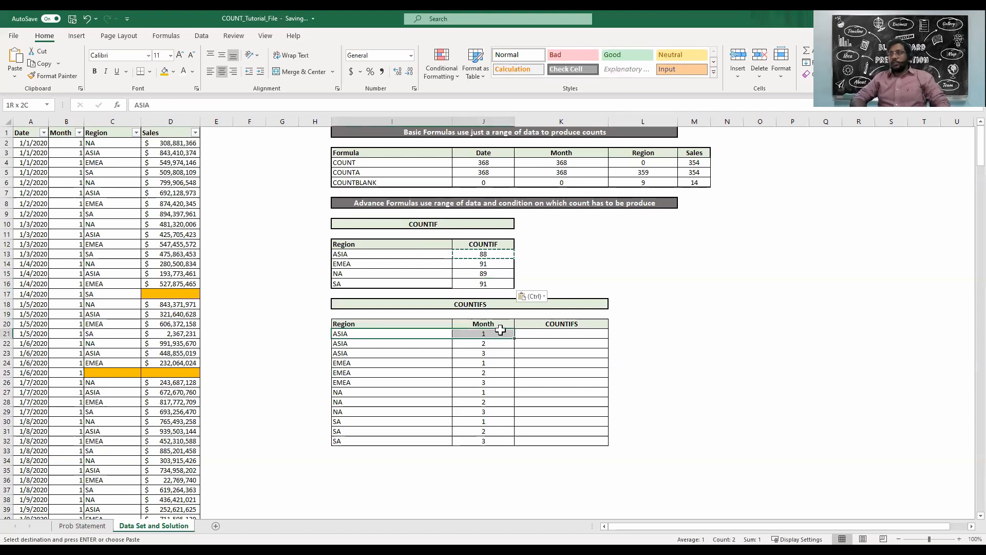
{"action": "left_click_drag", "start_coordinate": [401, 344], "coordinate": [480, 346]}
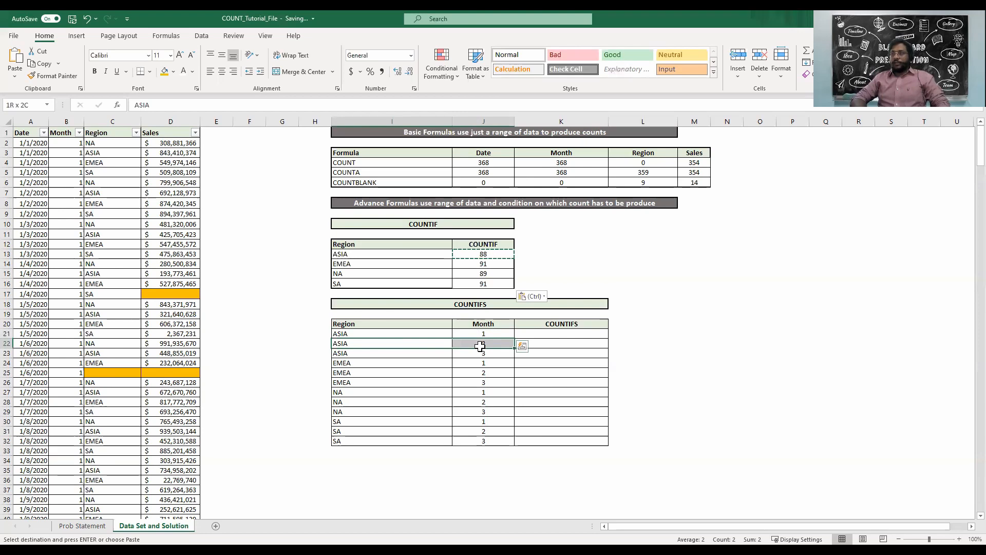
{"action": "left_click_drag", "start_coordinate": [440, 353], "coordinate": [468, 355]}
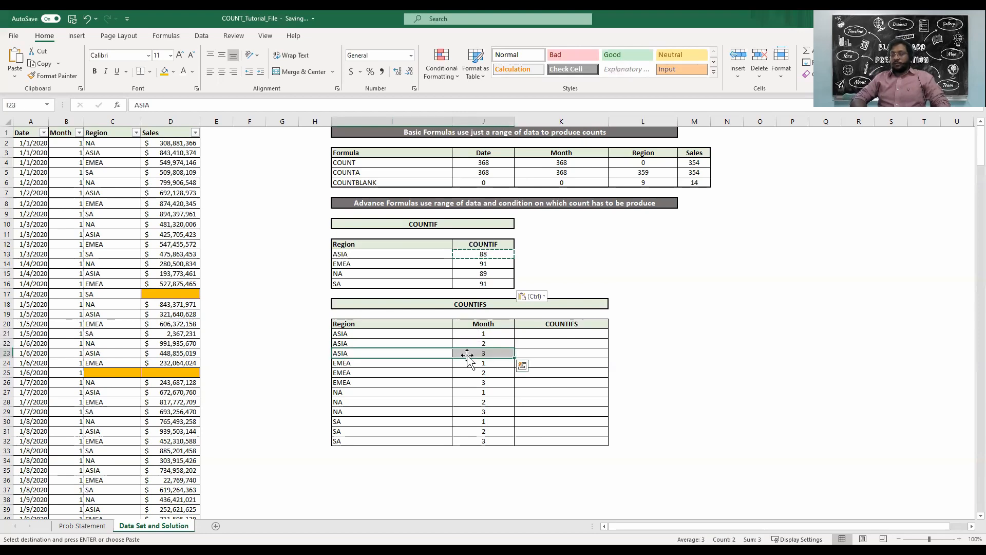
Start a COUNTIFS formula in K21 with the absolute range $C$2:$C$369 and the region criterion I21 as the first condition
{"action": "left_click", "coordinate": [544, 335]}
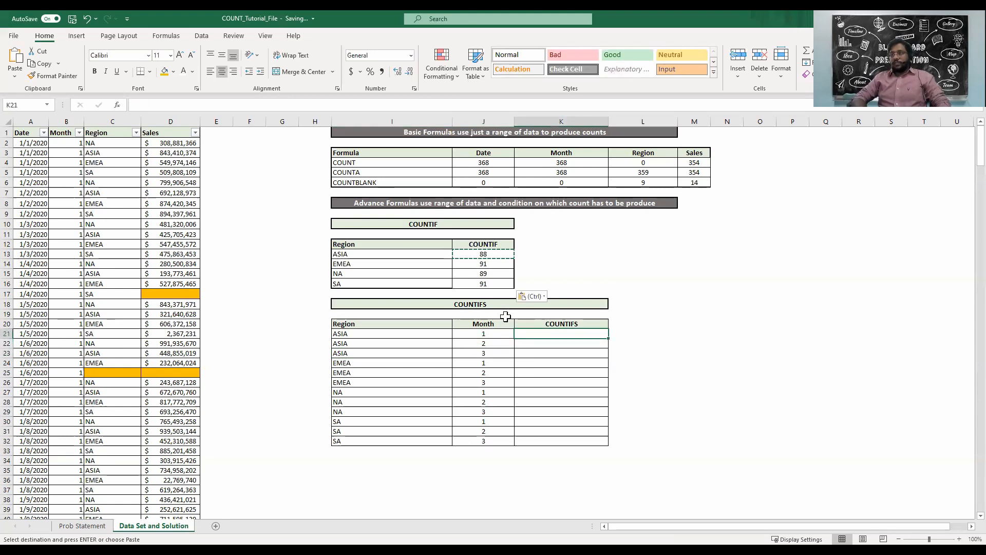
{"action": "key", "text": "Escape"}
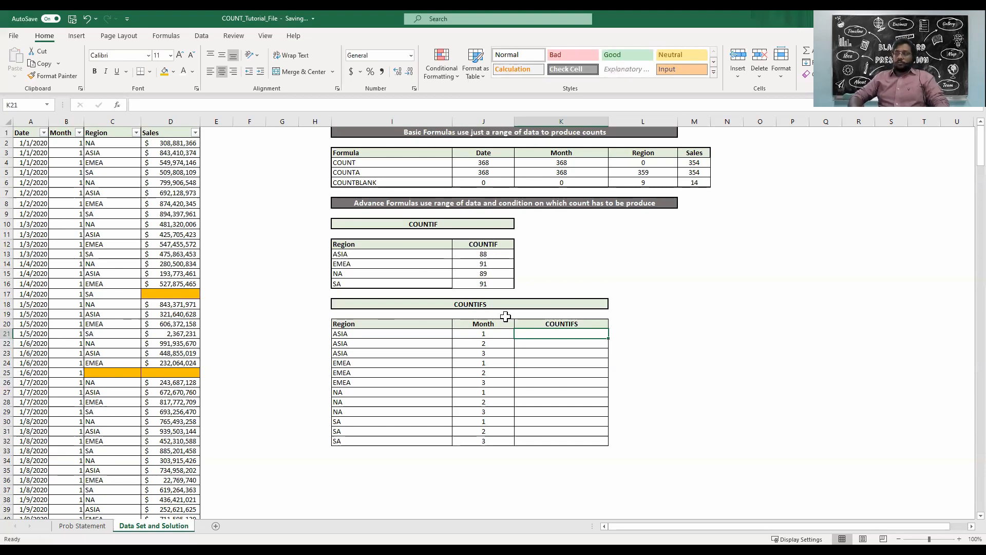
{"action": "type", "text": "="}
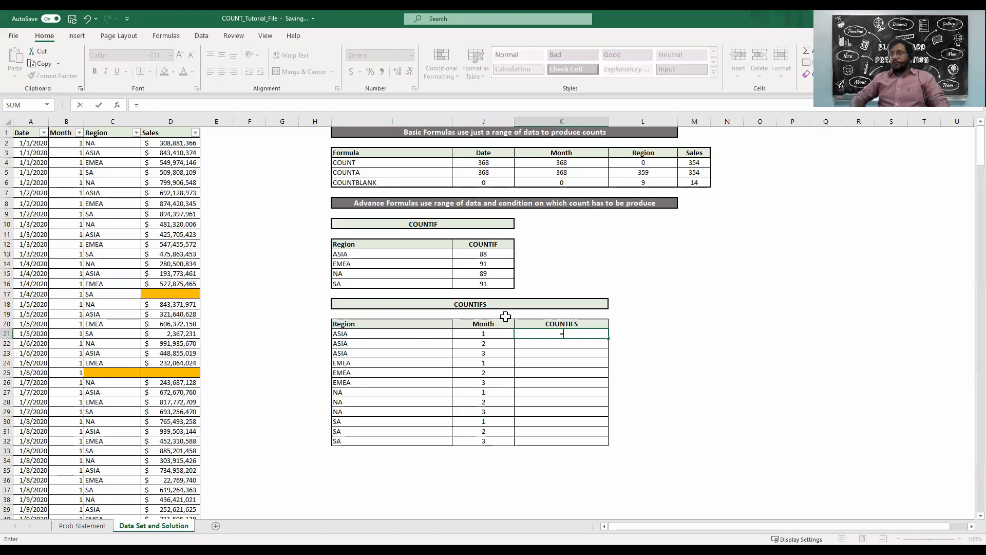
{"action": "type", "text": "COUNTIFS("}
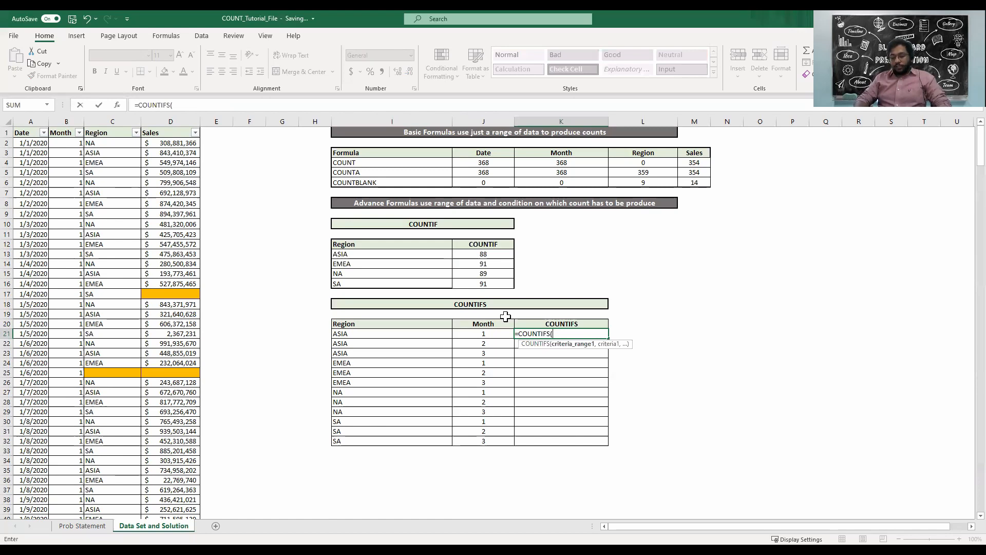
{"action": "type", "text": "C2"}
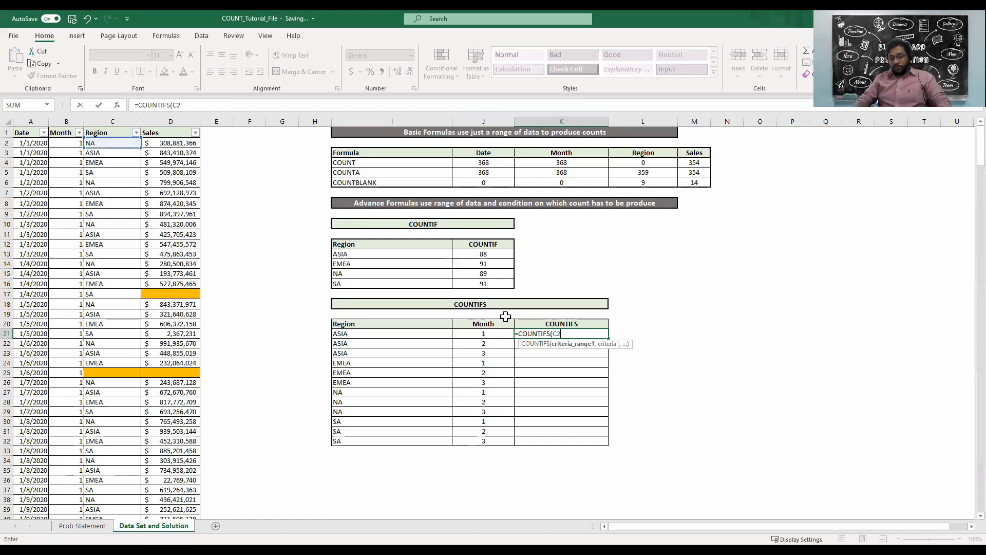
{"action": "key", "text": "F4"}
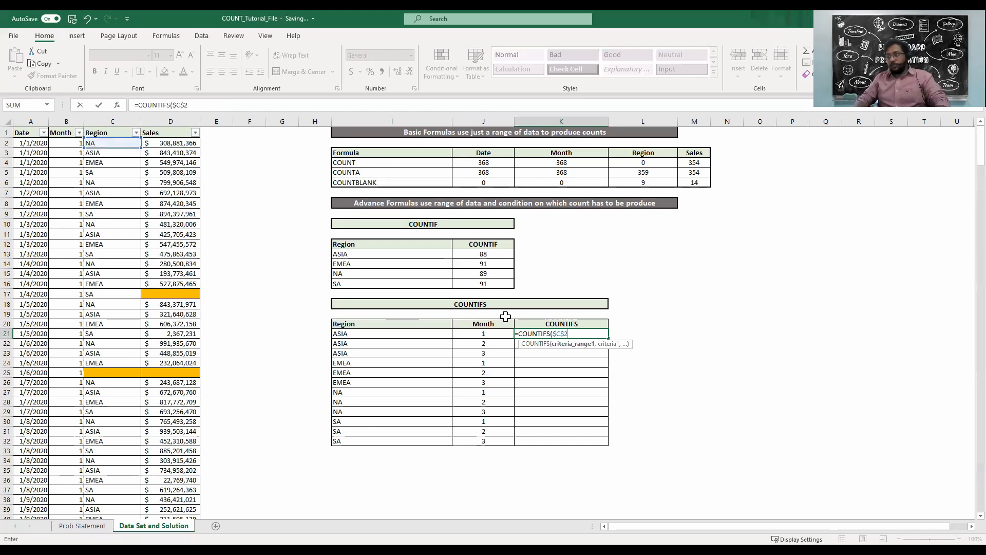
{"action": "type", "text": ":c"}
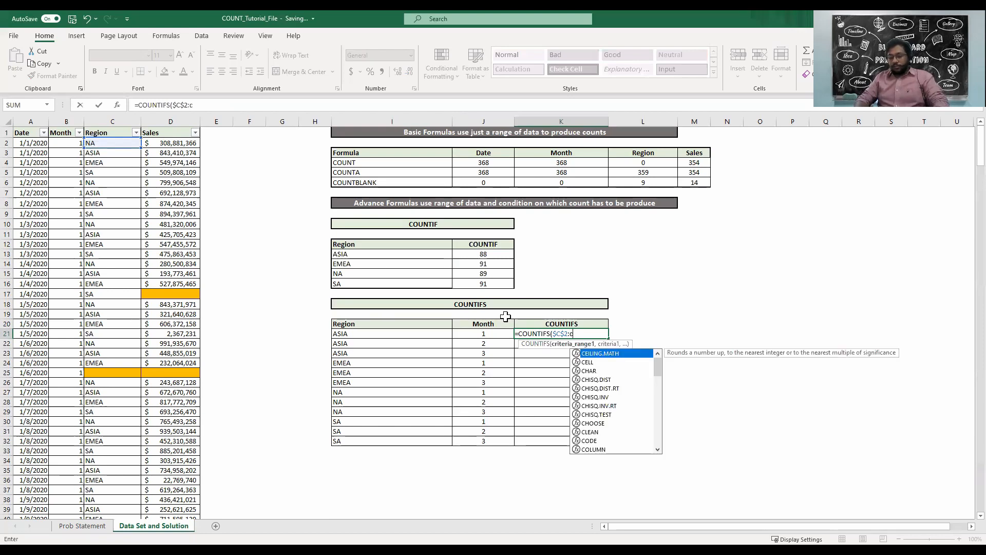
{"action": "type", "text": "369"}
{"action": "key", "text": "F4"}
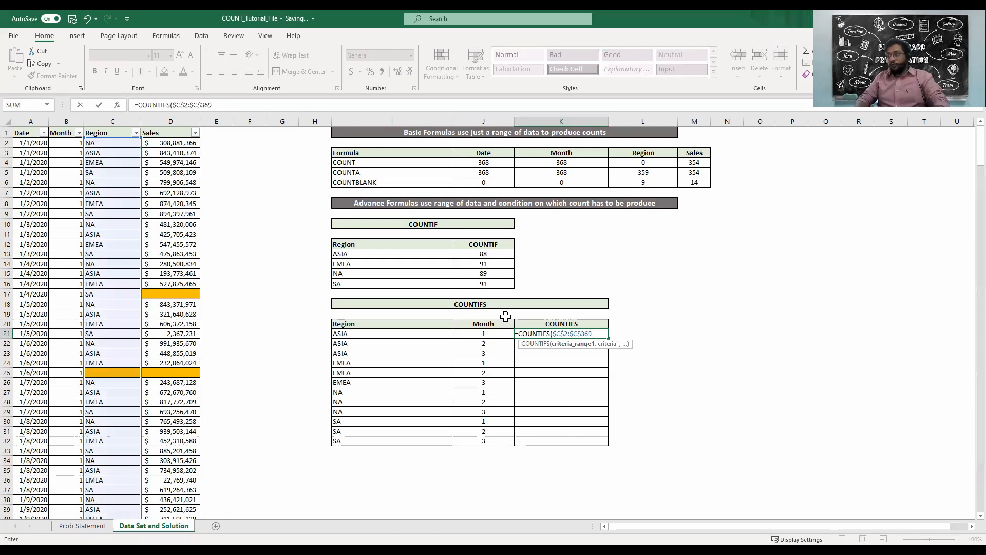
{"action": "type", "text": ","}
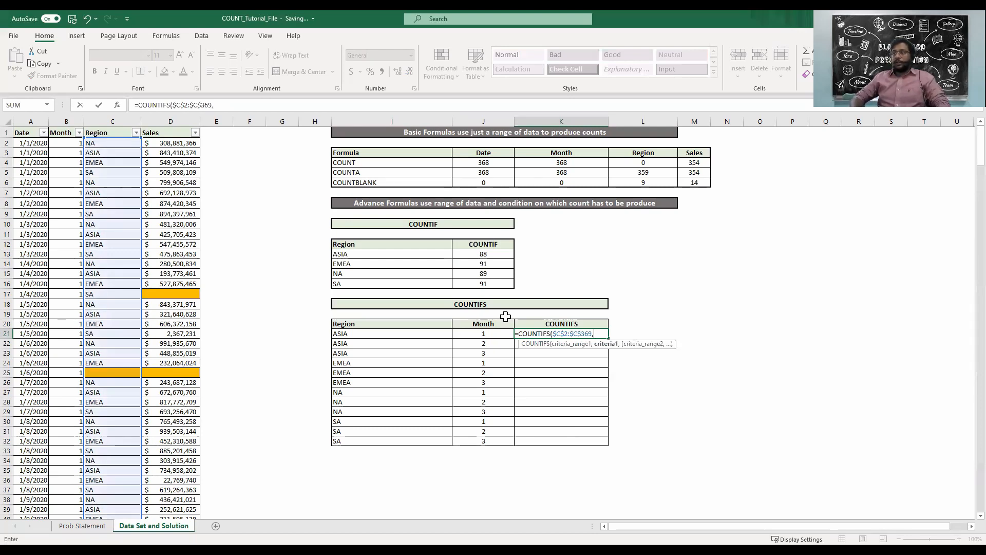
{"action": "key", "text": "Left"}
{"action": "key", "text": "Left"}
{"action": "key", "text": "Left"}
{"action": "key", "text": "Right"}
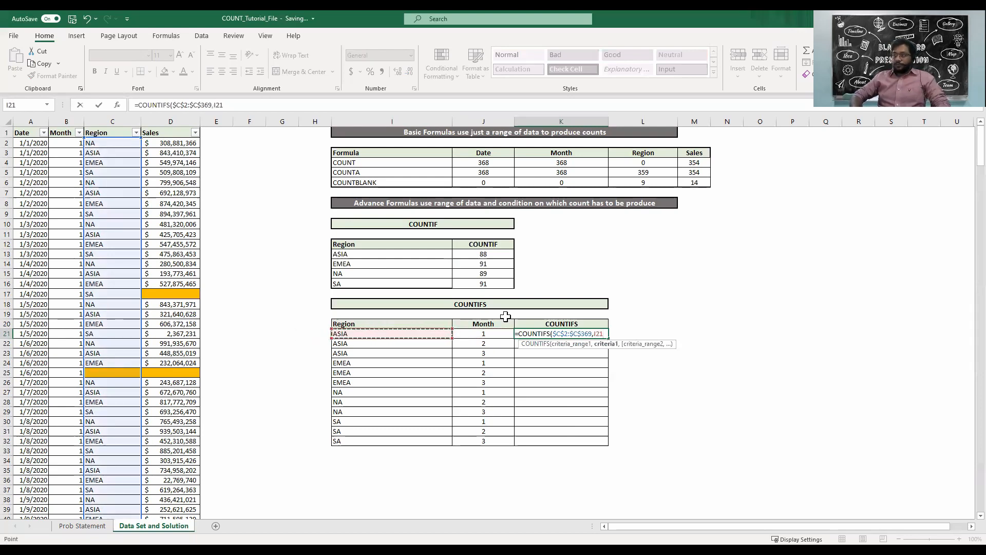
{"action": "type", "text": ","}
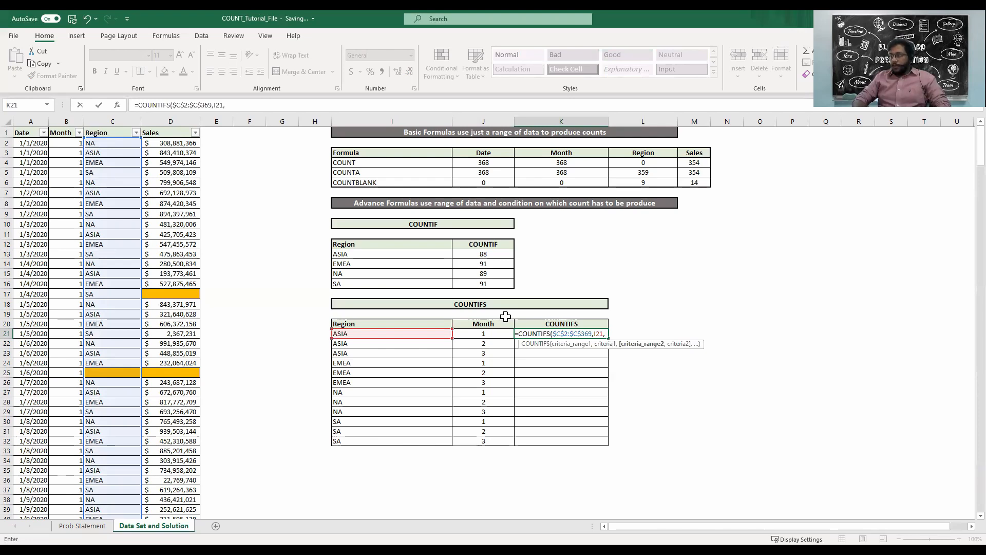
Add the absolute month range $B$2:$B$369 with criterion J21 as the second condition and complete the COUNTIFS formula in K21
{"action": "type", "text": "B"}
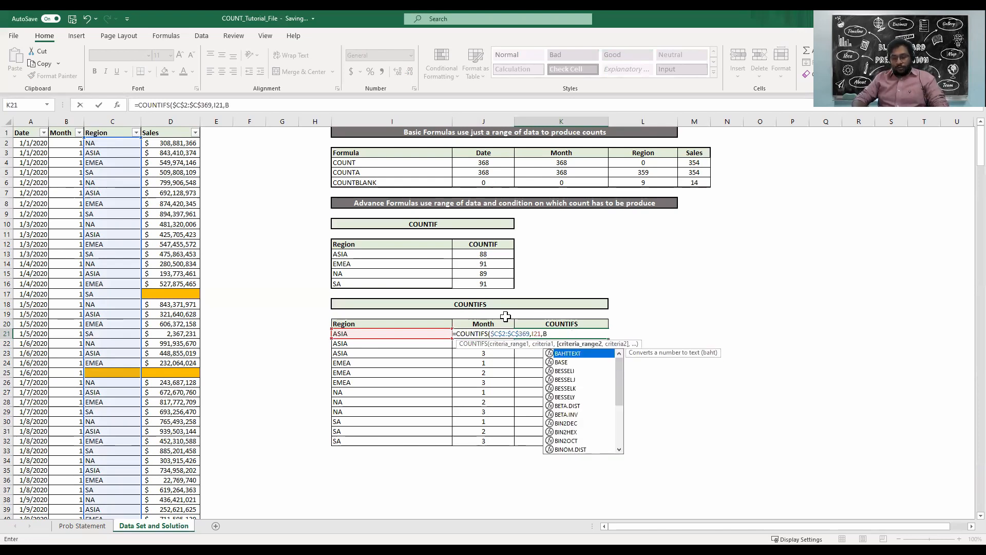
{"action": "type", "text": "$2"}
{"action": "key", "text": "F4"}
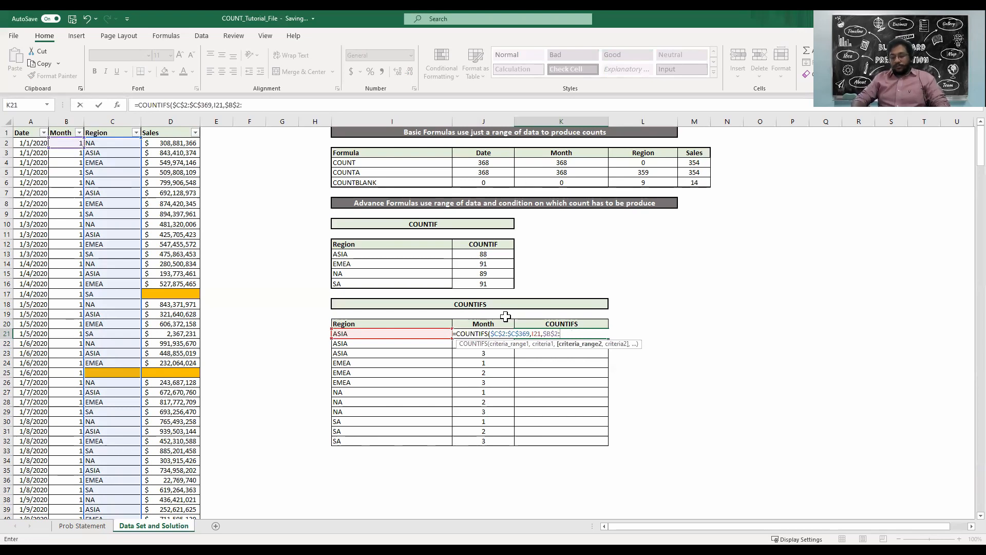
{"action": "type", "text": ":$"}
{"action": "type", "text": "B"}
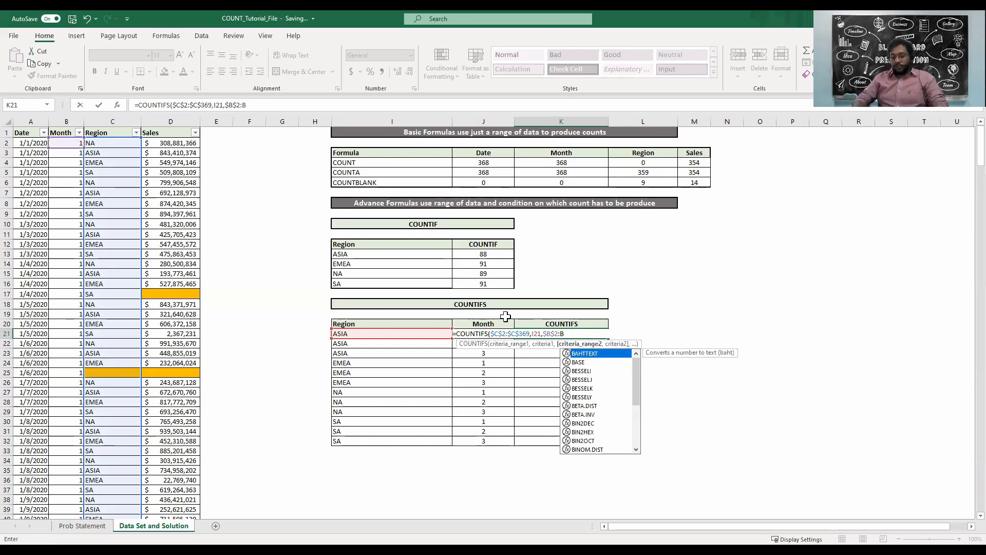
{"action": "type", "text": "$369"}
{"action": "key", "text": "F4"}
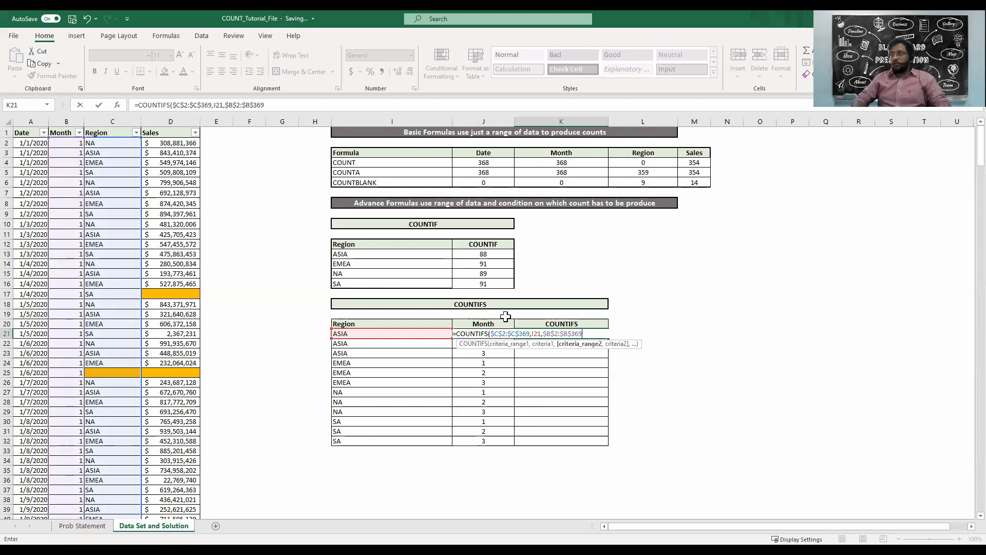
{"action": "type", "text": ","}
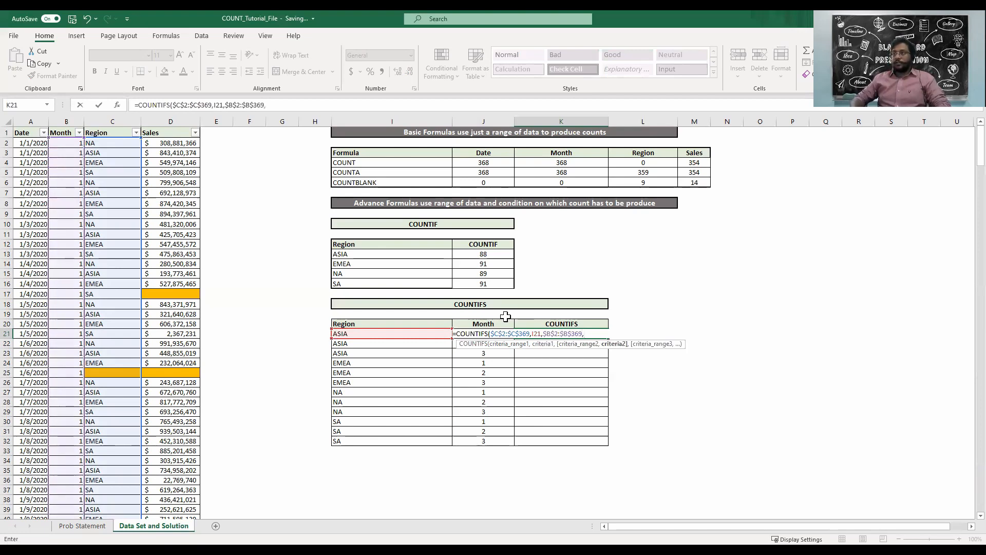
{"action": "key", "text": "Left"}
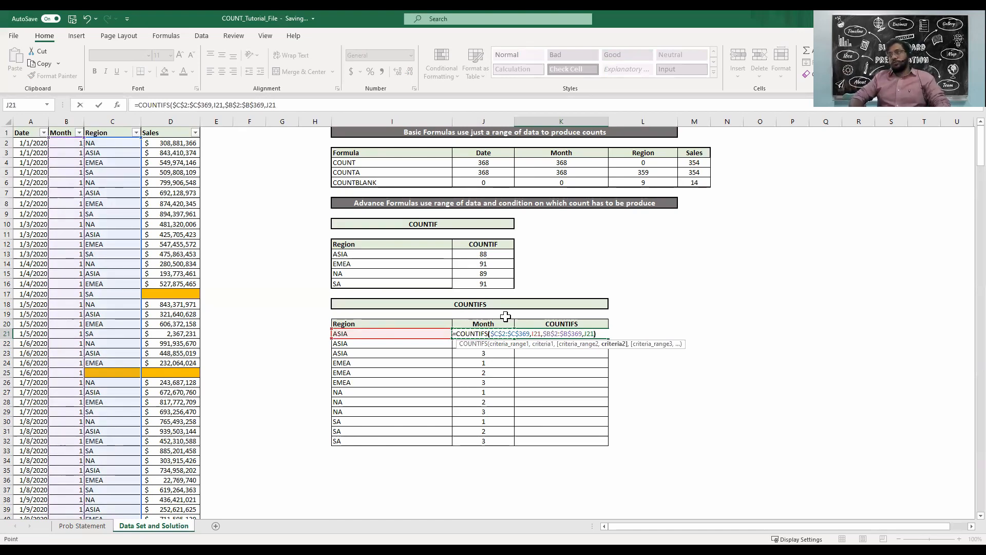
{"action": "type", "text": ")"}
{"action": "key", "text": "ctrl+Return"}
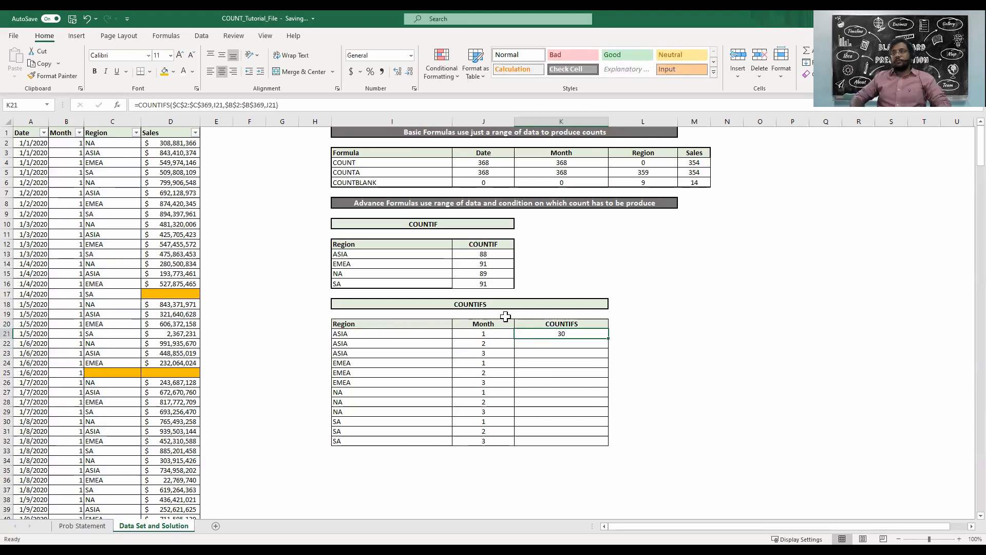
Fill the COUNTIFS formula from K21 down through K32 for all remaining region and month rows
{"action": "key", "text": "Left"}
{"action": "key", "text": "ctrl+Down"}
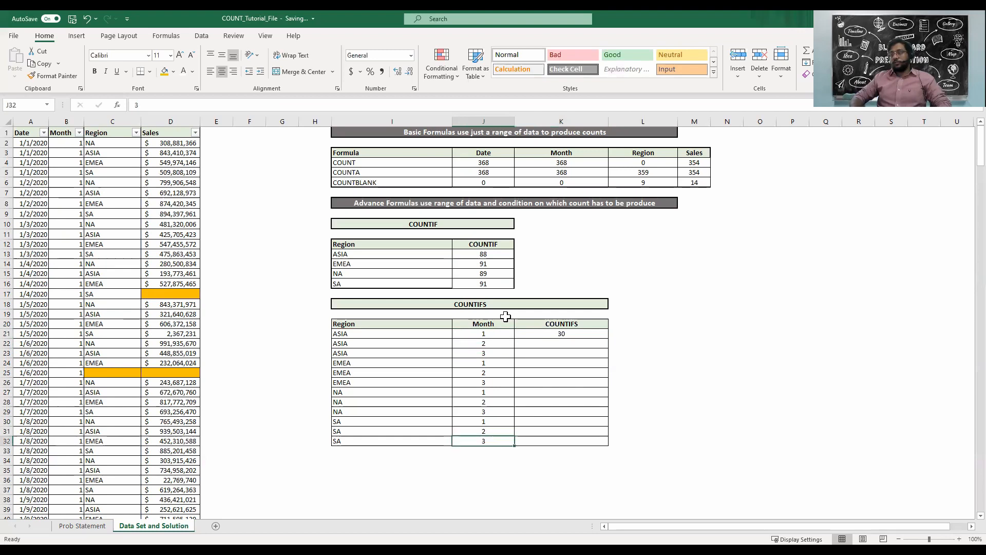
{"action": "key", "text": "Right"}
{"action": "key", "text": "ctrl+shift+Up"}
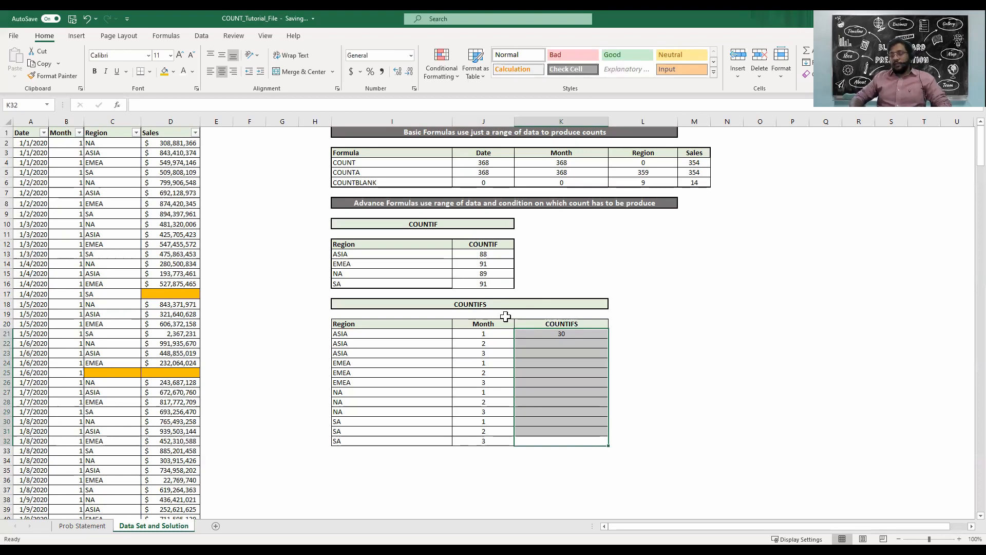
{"action": "key", "text": "ctrl+d"}
Check the references in the copied COUNTIFS formulas, going from the SA rows up to EMEA month 1
{"action": "key", "text": "Up"}
{"action": "key", "text": "Up"}
{"action": "key", "text": "Up"}
{"action": "key", "text": "Up"}
{"action": "key", "text": "Up"}
{"action": "key", "text": "Up"}
{"action": "key", "text": "Up"}
{"action": "key", "text": "Up"}
{"action": "key", "text": "Up"}
{"action": "key", "text": "Up"}
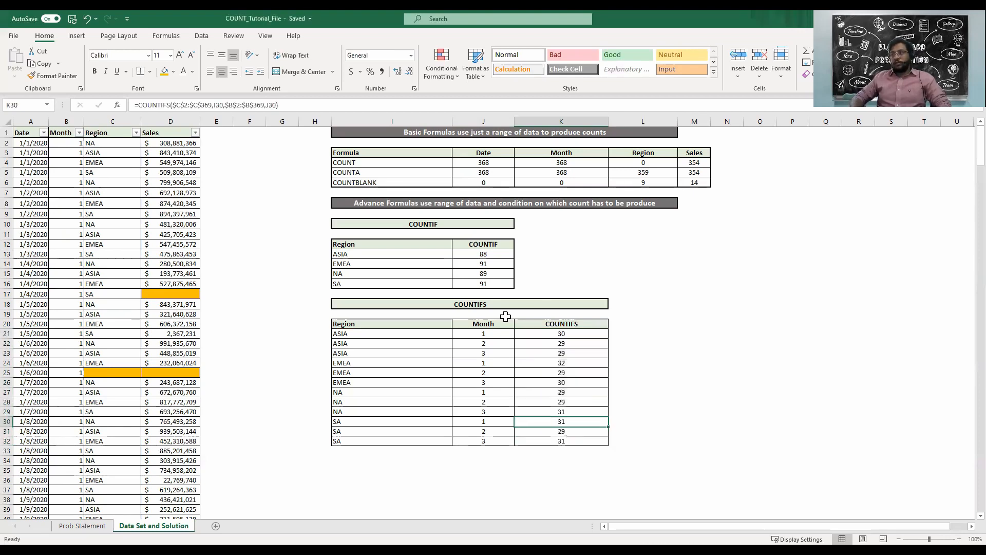
{"action": "key", "text": "Down"}
{"action": "key", "text": "Down"}
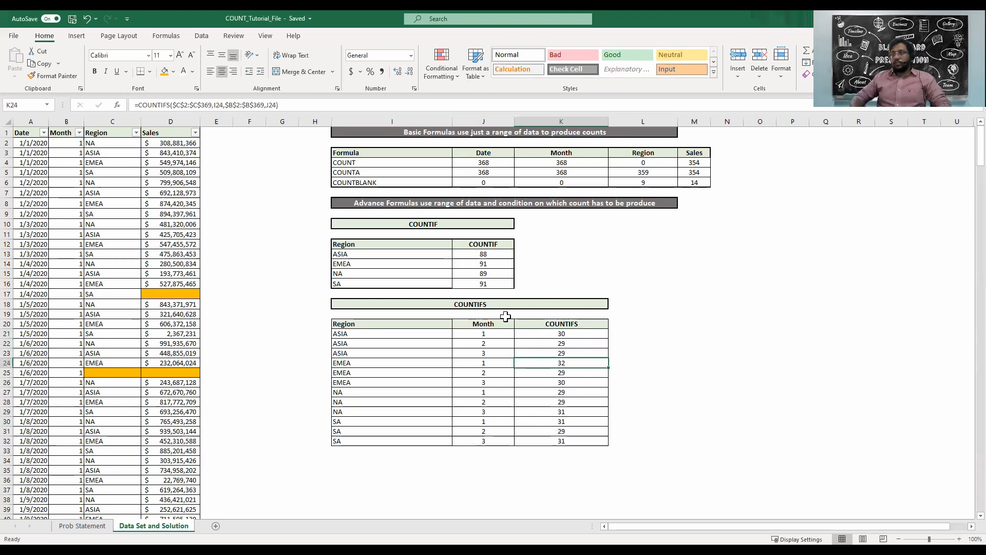
Compare the single-condition EMEA row of the COUNTIF table with the region and month rows of the COUNTIFS table
{"action": "key", "text": "shift+Left"}
{"action": "key", "text": "shift+Left"}
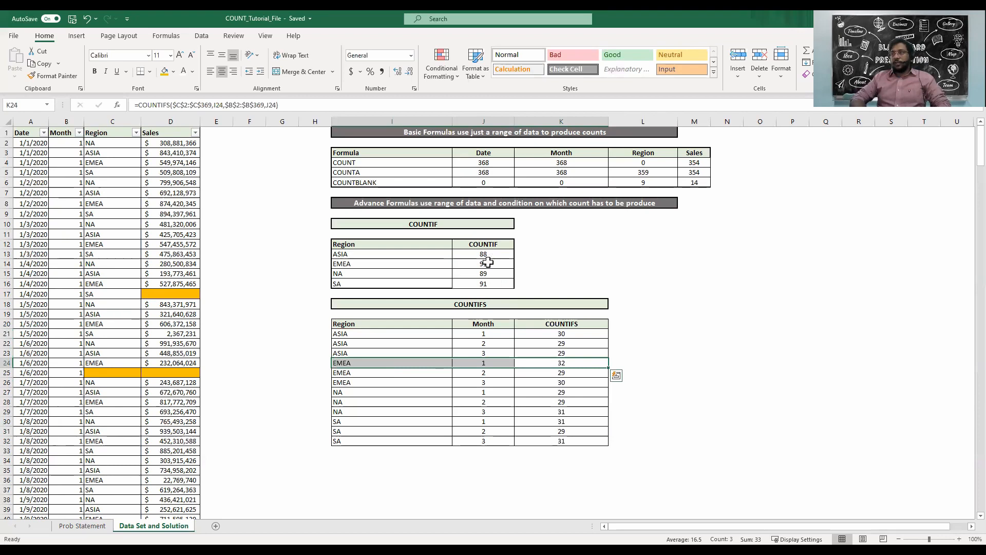
{"action": "left_click_drag", "start_coordinate": [482, 263], "coordinate": [378, 263]}
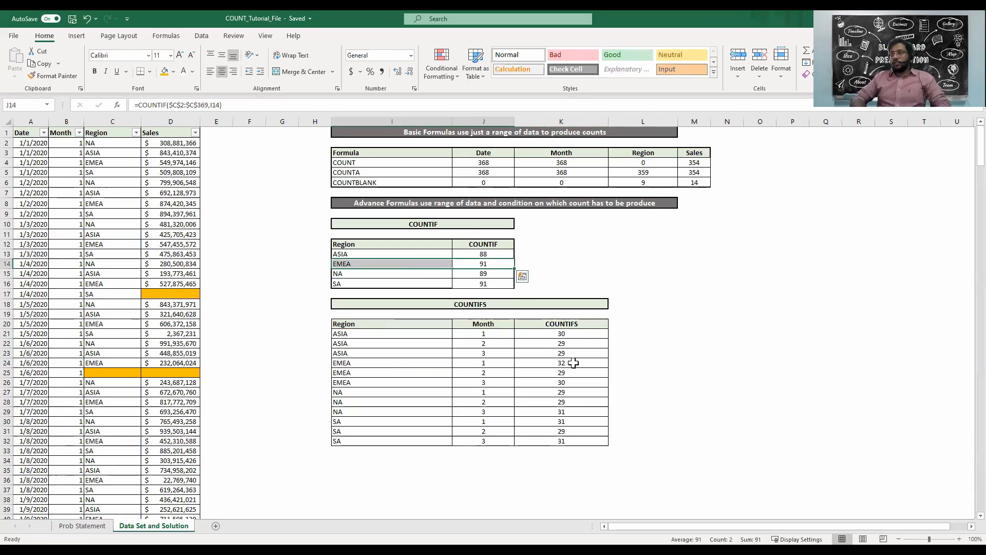
{"action": "left_click_drag", "start_coordinate": [573, 363], "coordinate": [393, 365]}
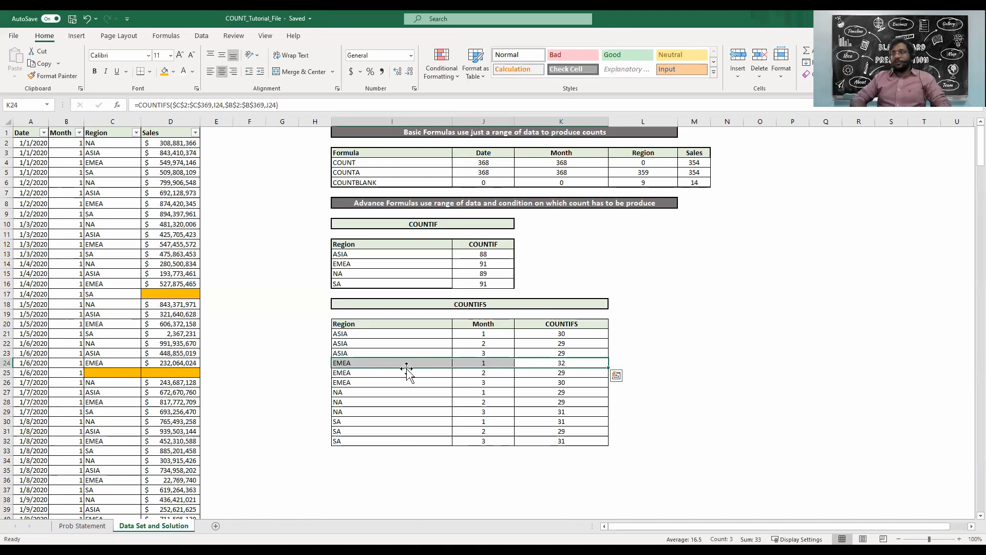
{"action": "left_click", "coordinate": [420, 379]}
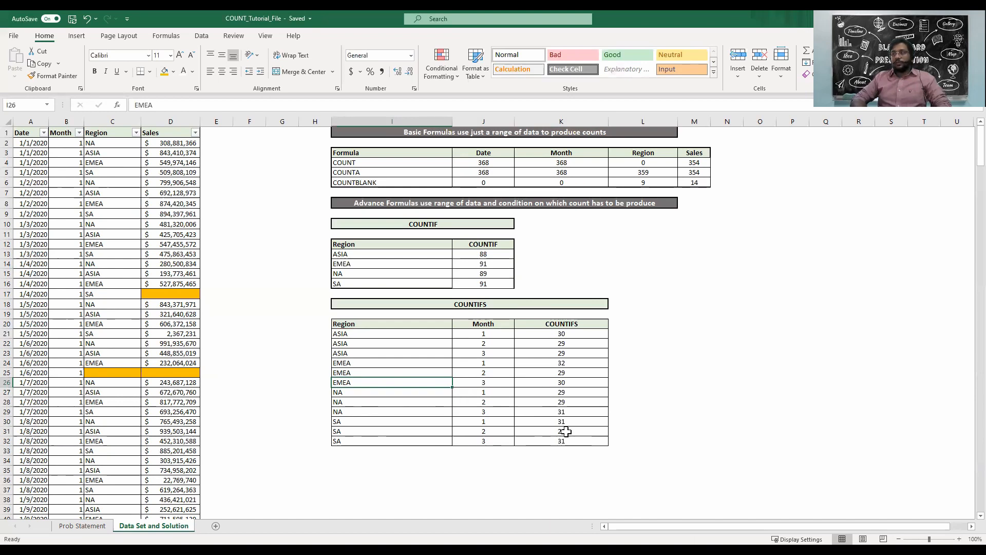
{"action": "left_click_drag", "start_coordinate": [562, 421], "coordinate": [379, 413]}
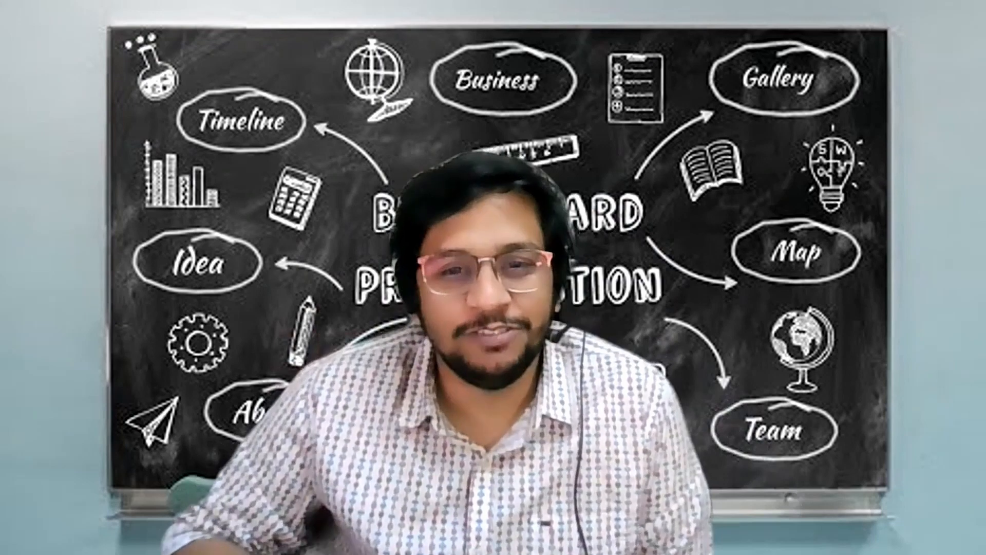